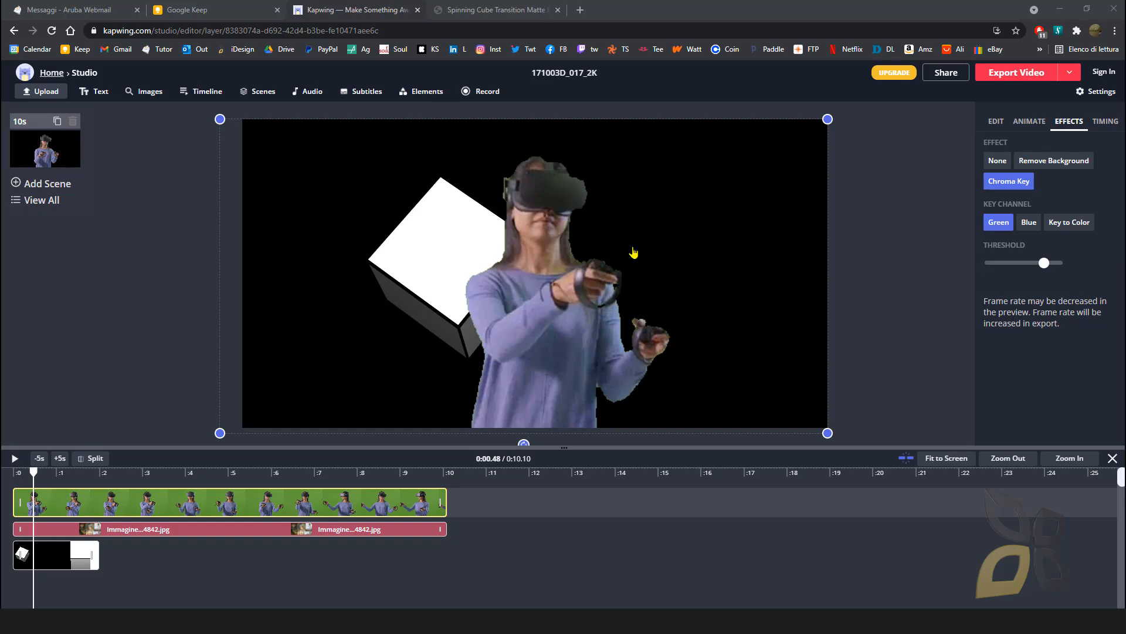
Step: Switch to the Videvo website and search all its videos for "3d"
left_click(581, 10)
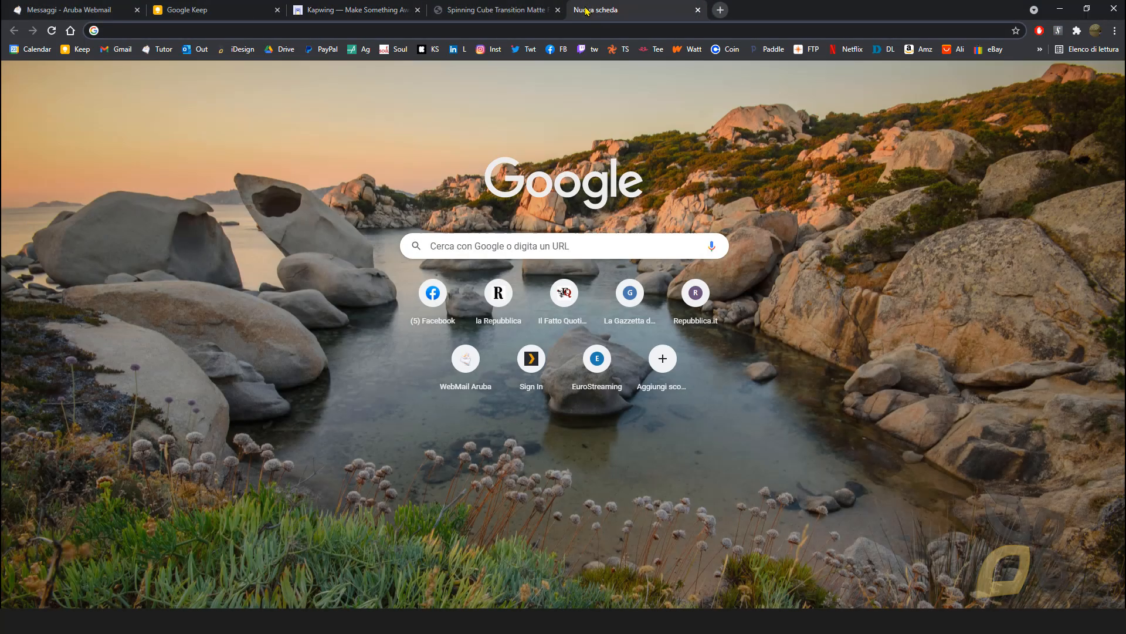
left_click(496, 13)
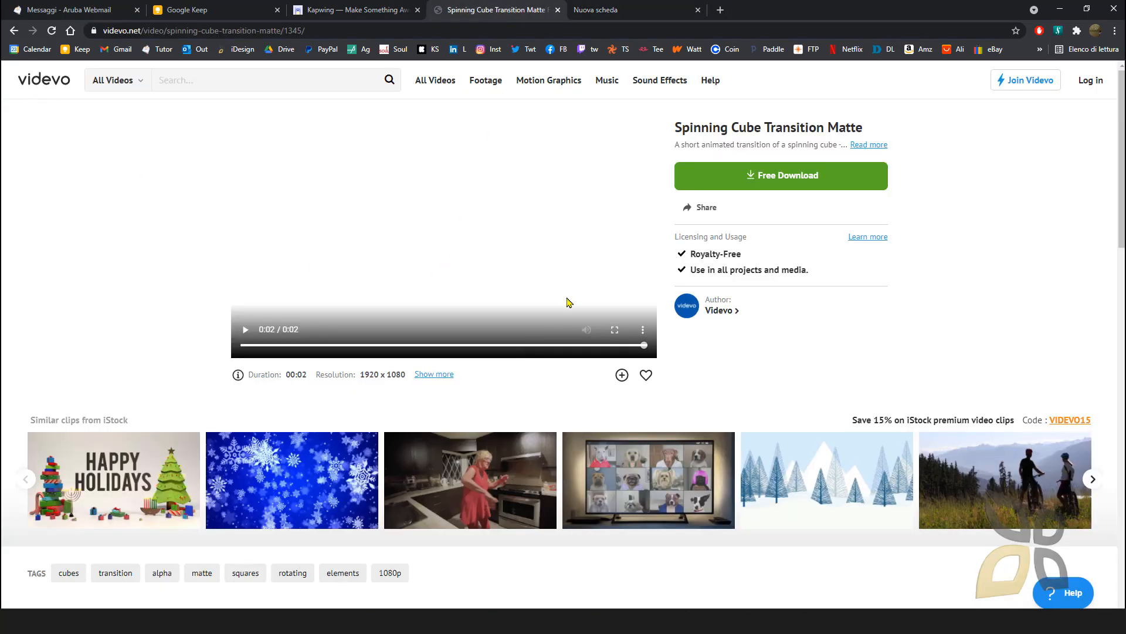
left_click(183, 81)
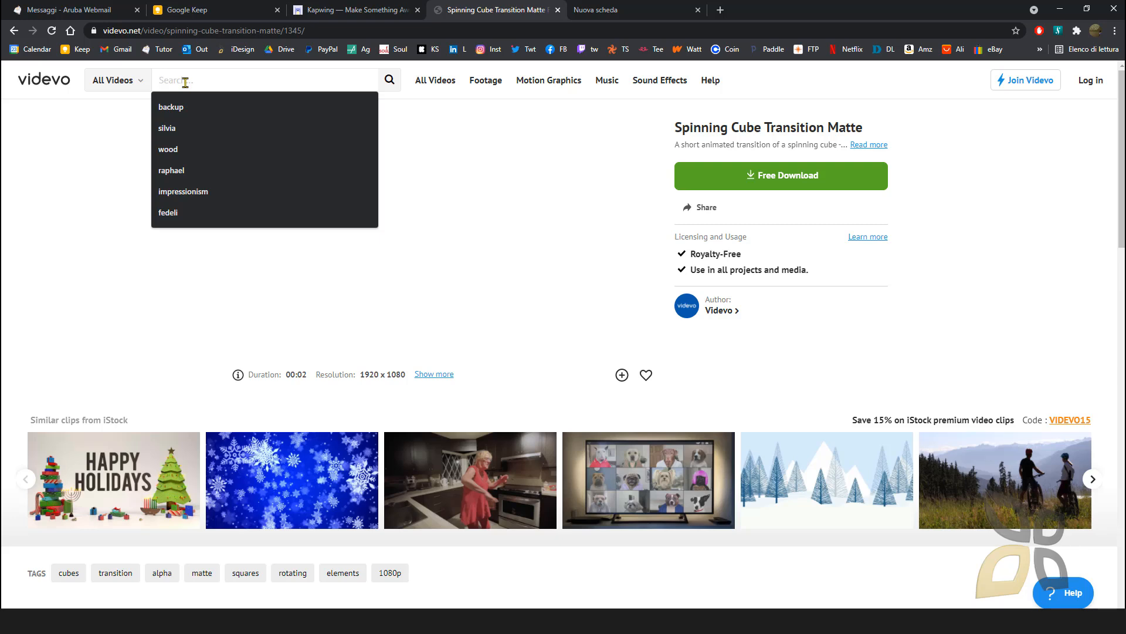
type("3d")
left_click(390, 79)
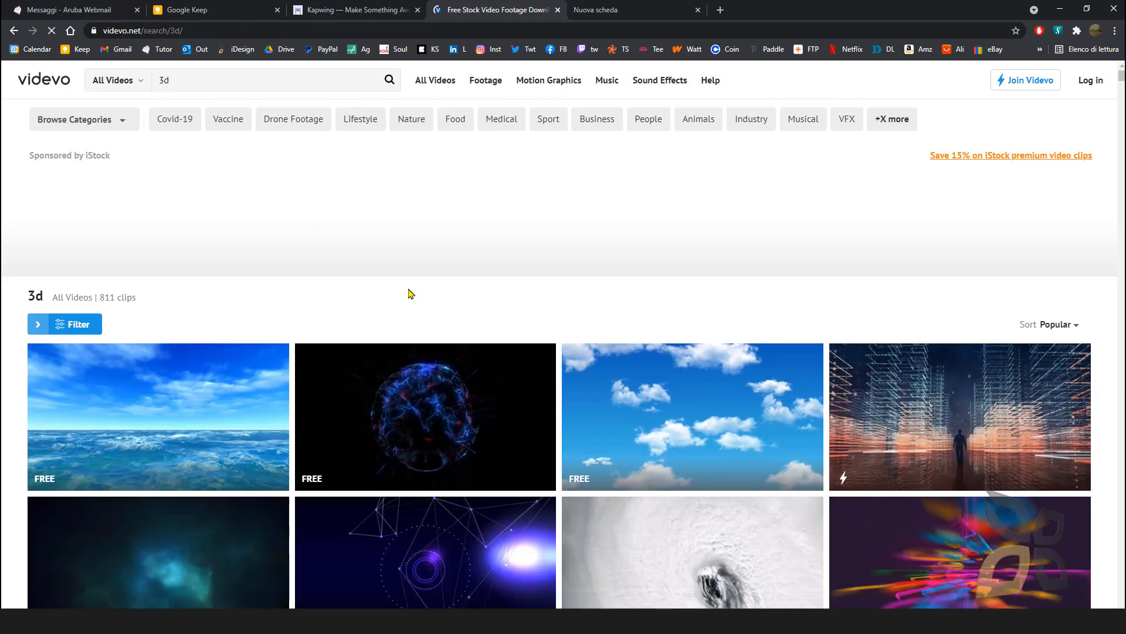
scroll(411, 287, "down", 4)
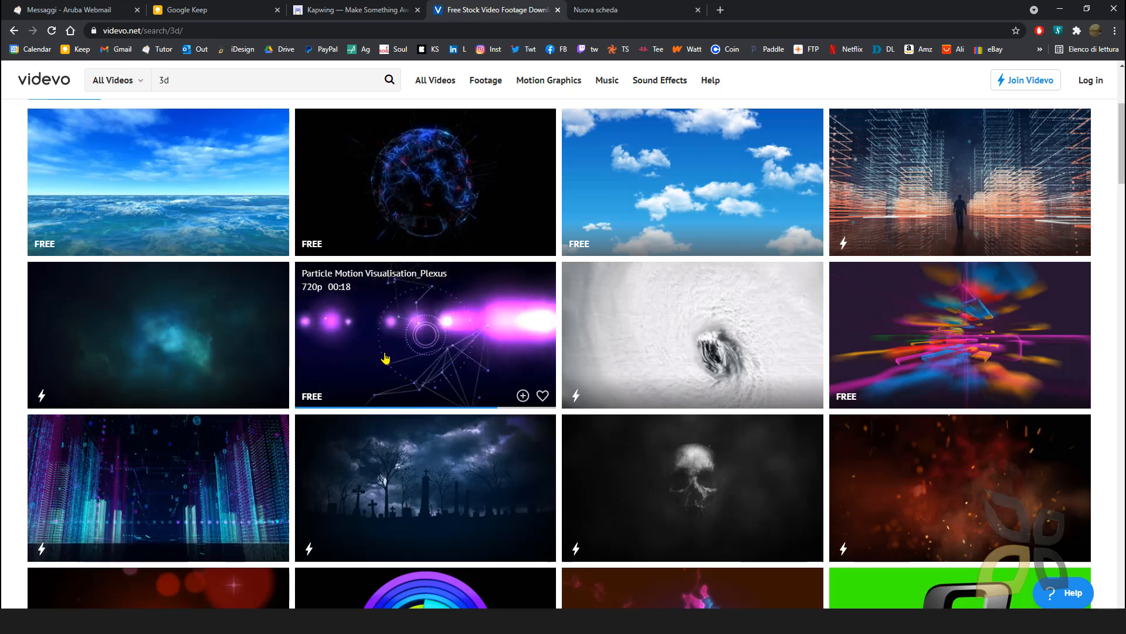
scroll(327, 354, "up", 4)
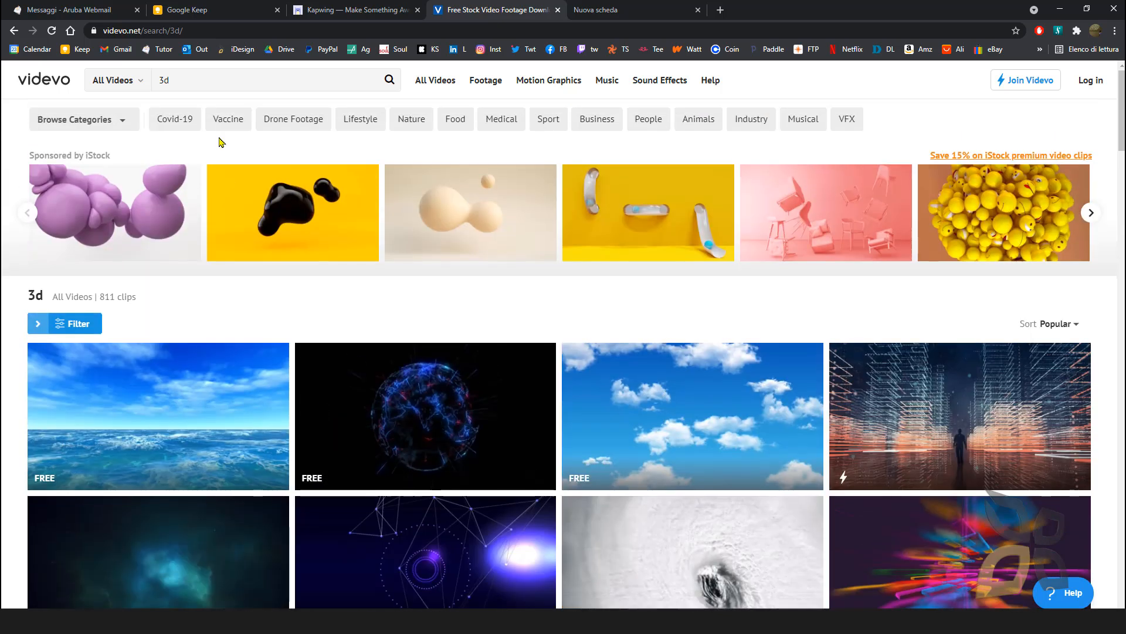
Step: Search the Videvo videos for "green screen" instead
double_click(197, 81)
type("gree")
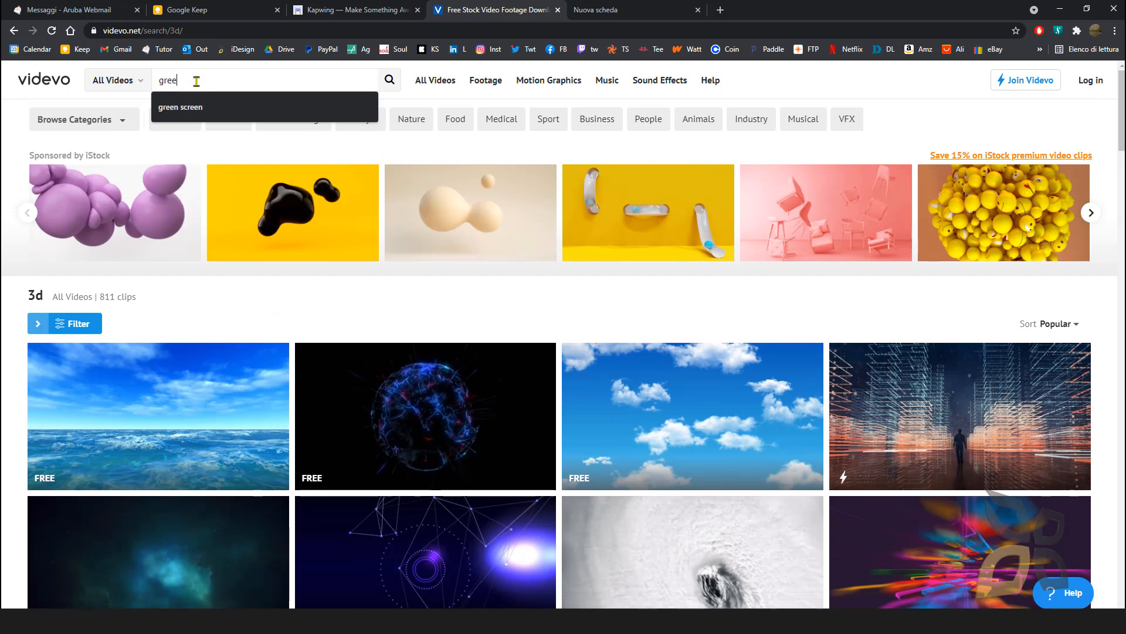
type("n screen")
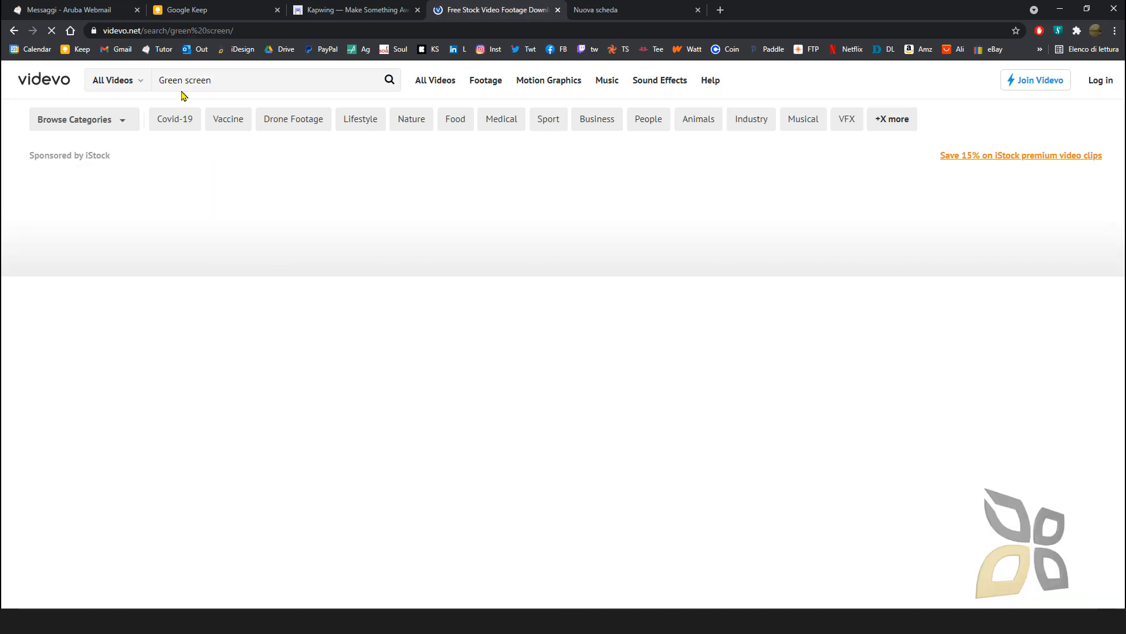
Step: Look through the free green screen clips and open the page of the woman wearing a VR headset
scroll(354, 283, "down", 1)
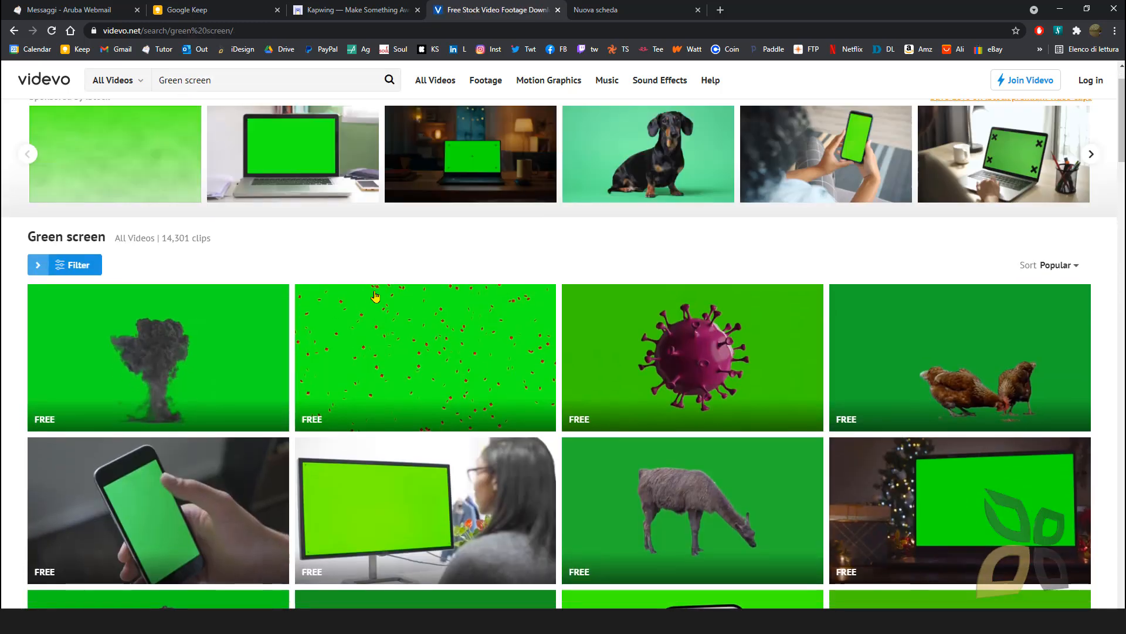
scroll(395, 364, "down", 1)
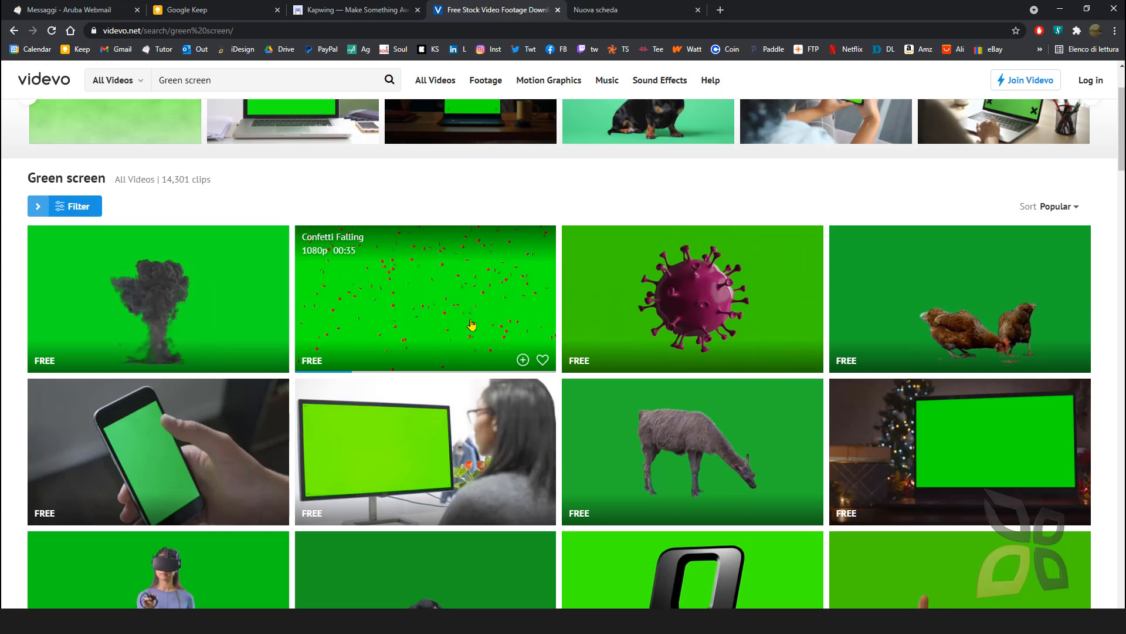
mouse_move(736, 301)
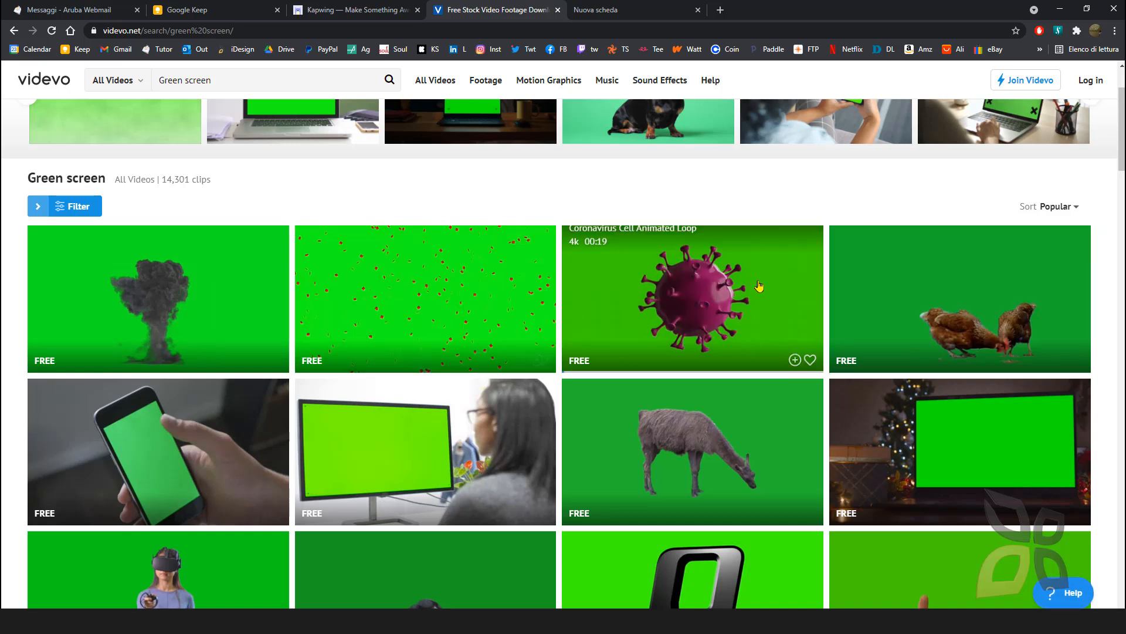
scroll(228, 380, "down", 5)
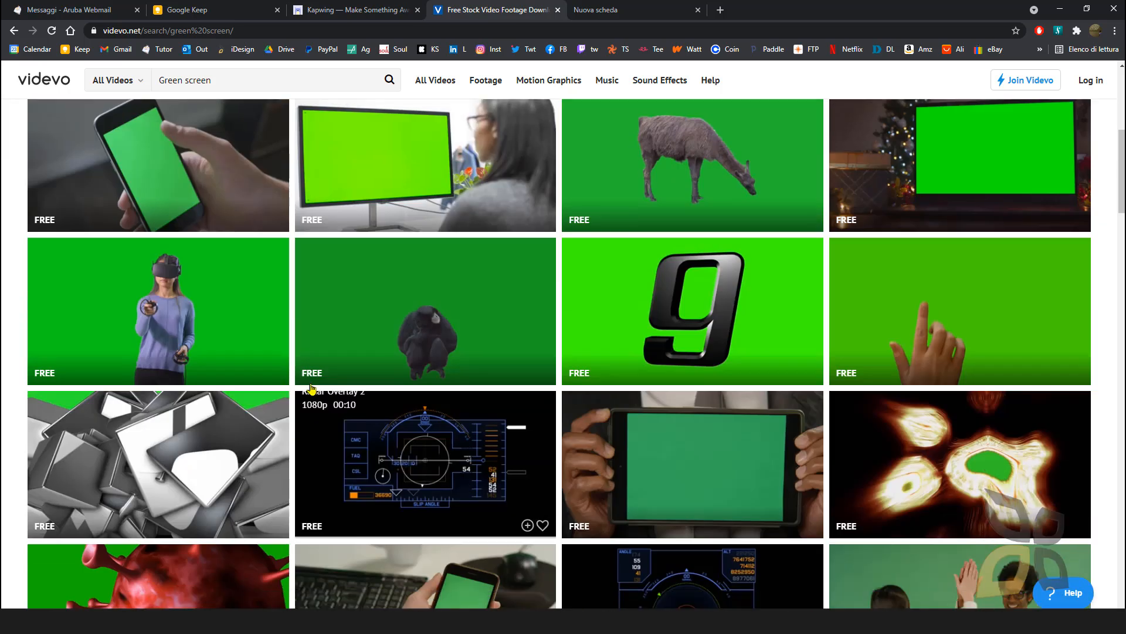
scroll(196, 232, "up", 2)
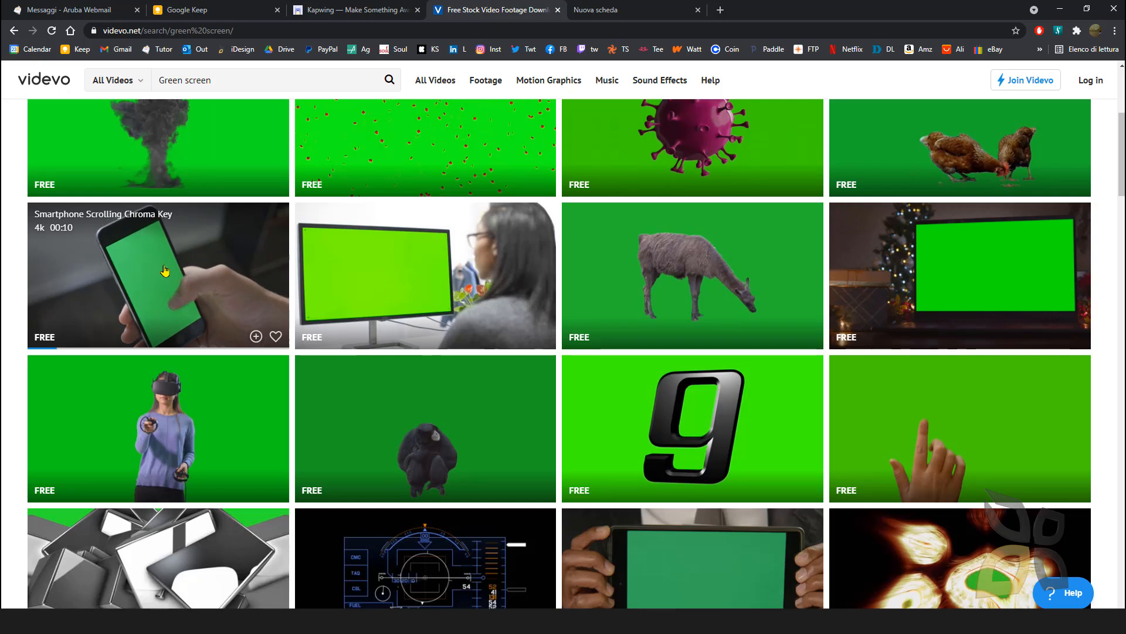
scroll(442, 229, "up", 2)
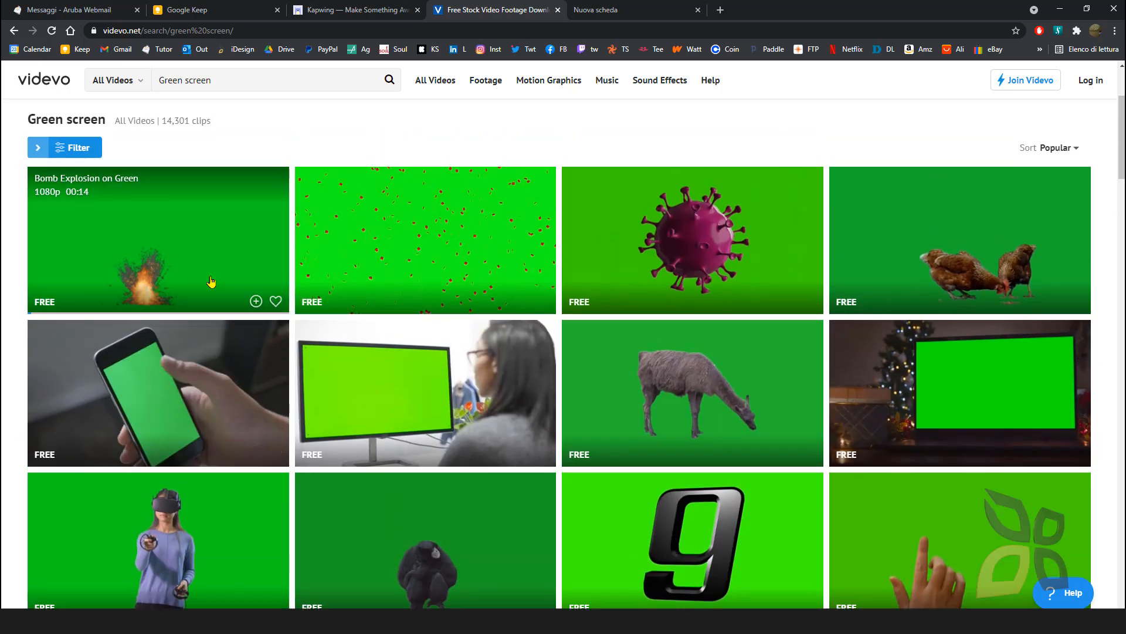
scroll(228, 277, "down", 2)
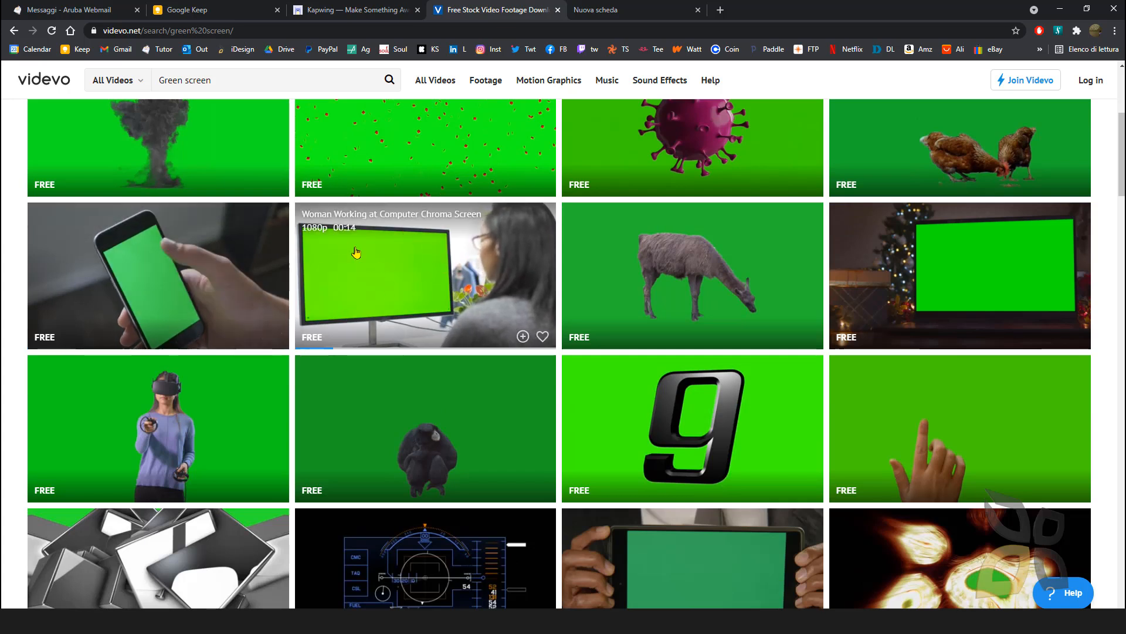
scroll(440, 289, "down", 3)
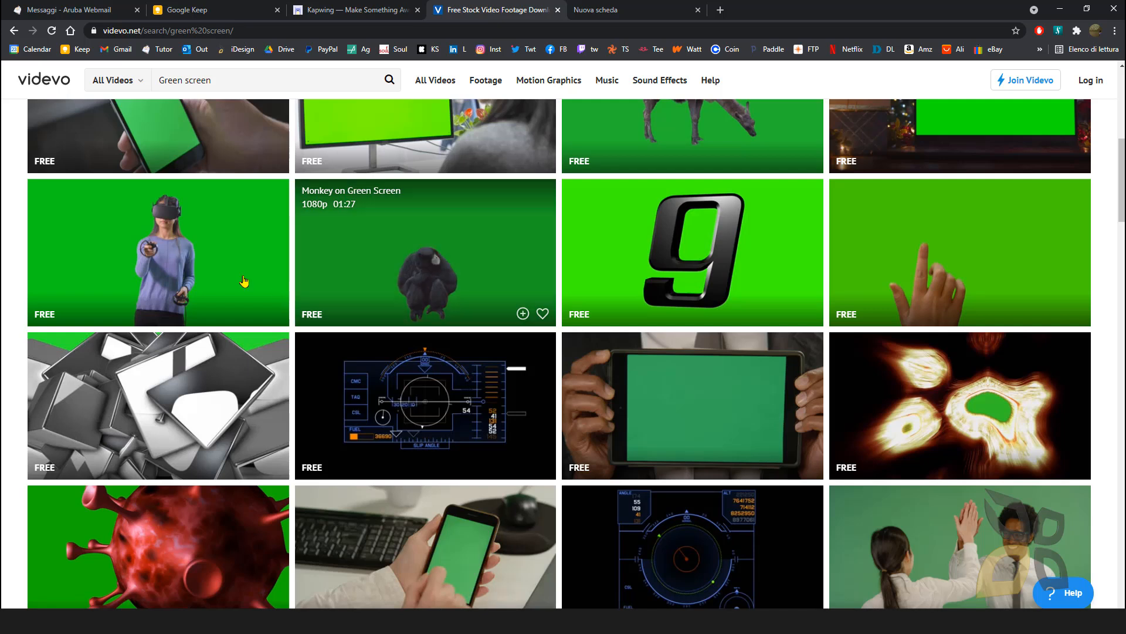
left_click(93, 254)
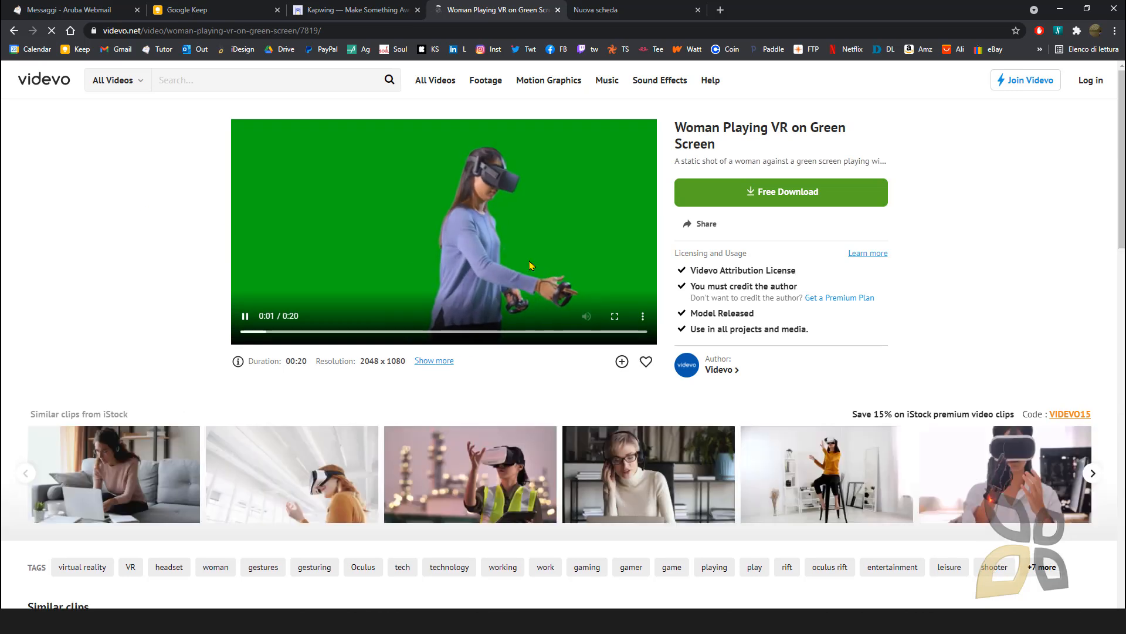
Step: Search Google for "kapwing green screen" in the empty browser tab
key("ctrl+Tab")
left_click(475, 253)
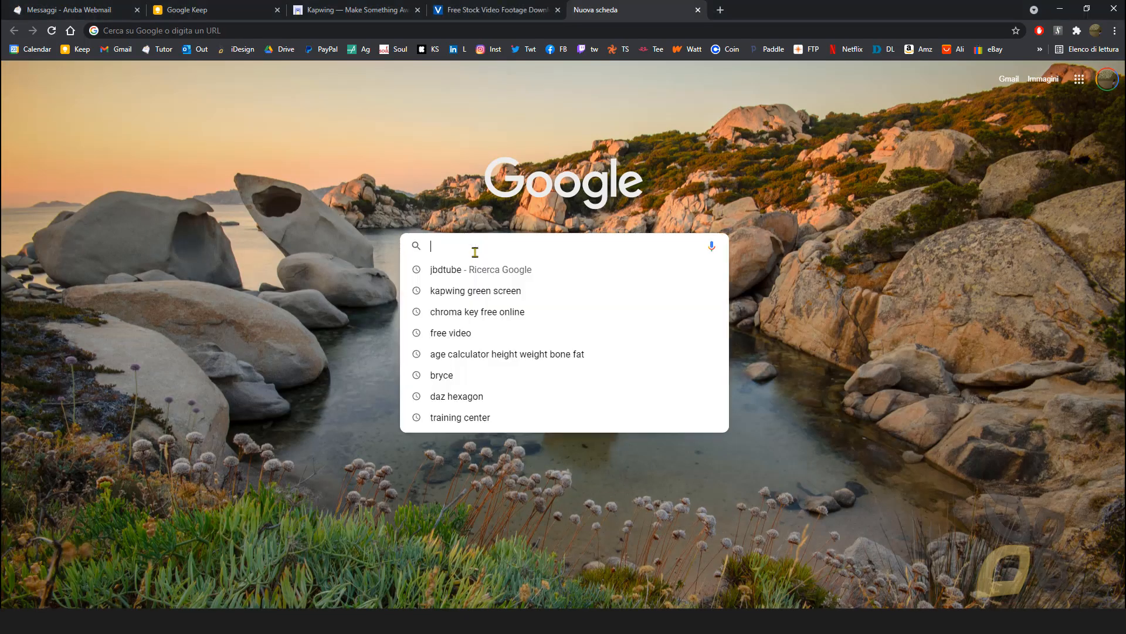
type("kapwing green screen")
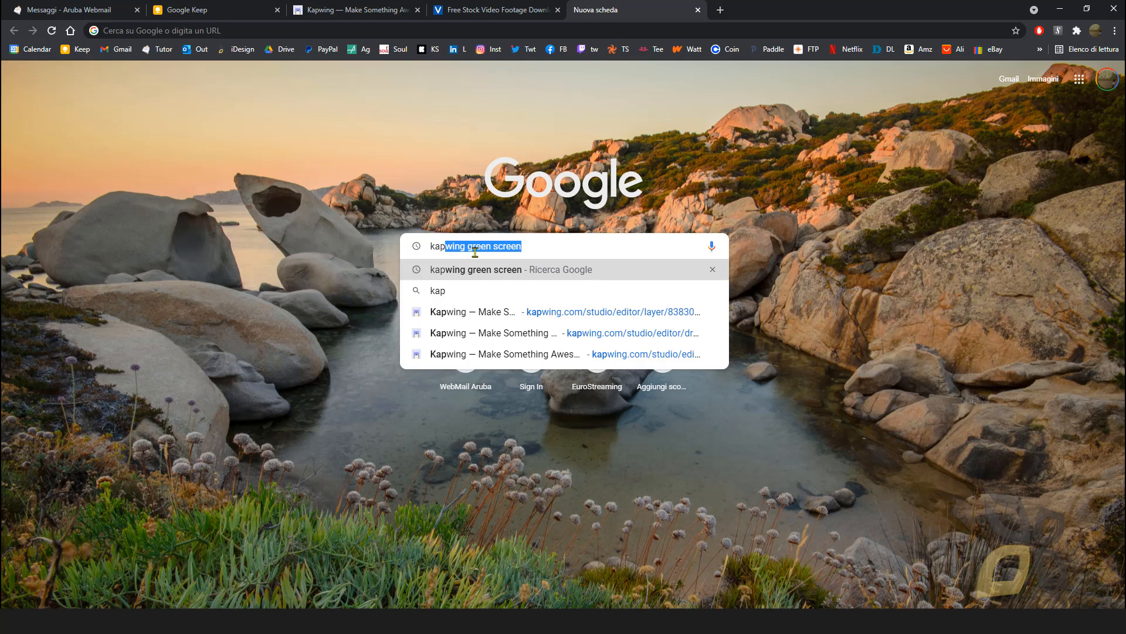
left_click(525, 245)
left_click_drag(527, 249, 419, 257)
left_click(551, 250)
key("Return")
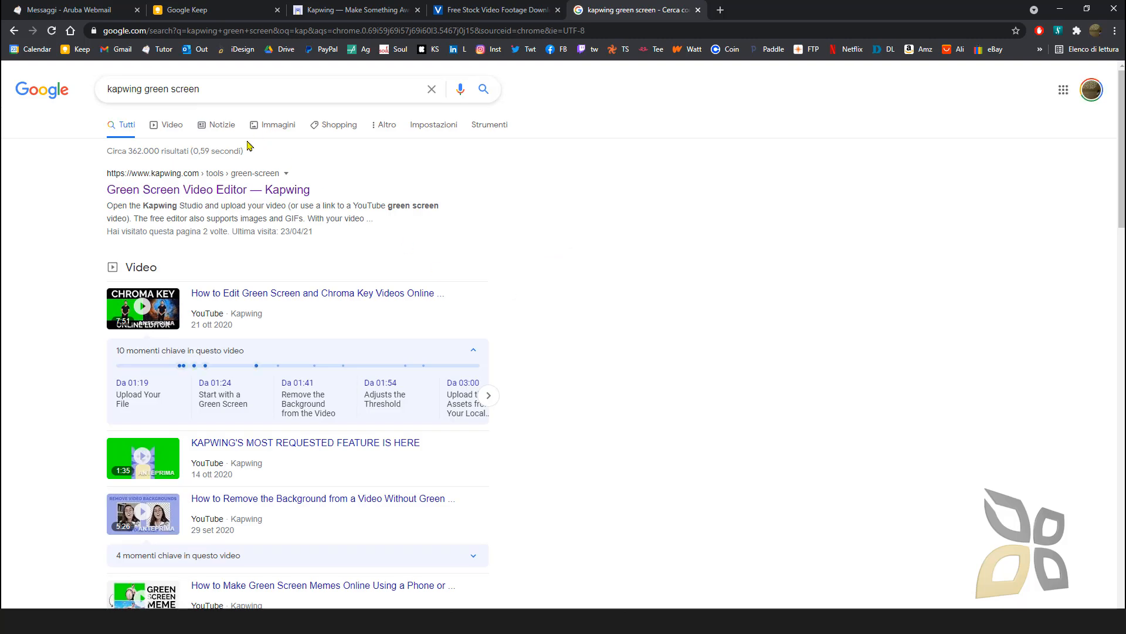
Step: Open Kapwing's Green Screen Video Editor page from the search results and review its instructions and feature overview
left_click_drag(110, 91, 185, 97)
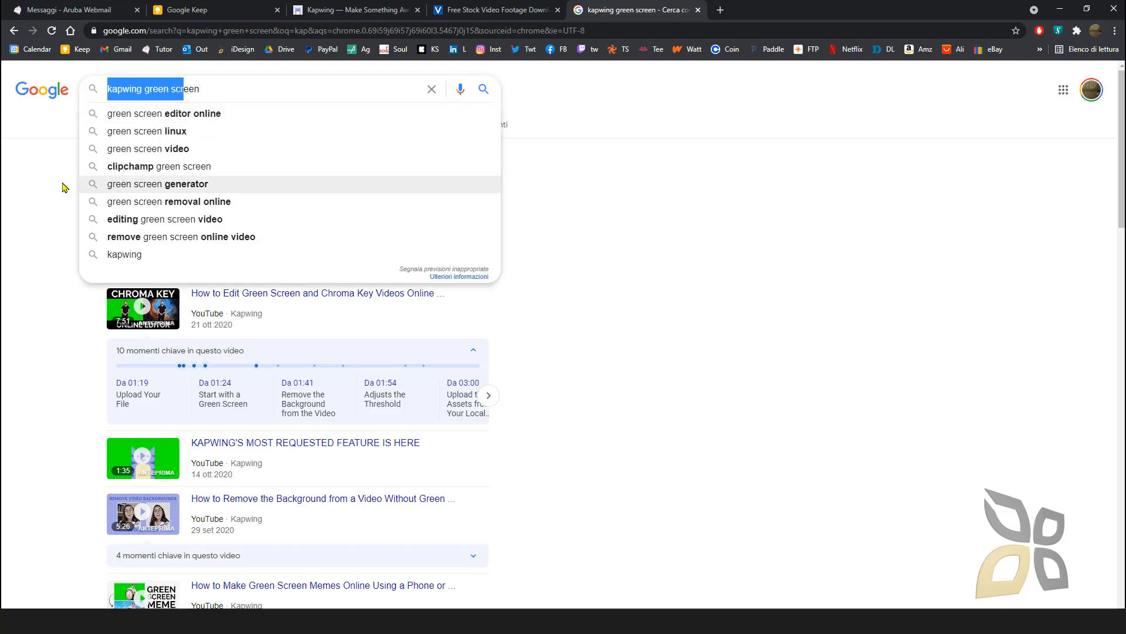
left_click(45, 175)
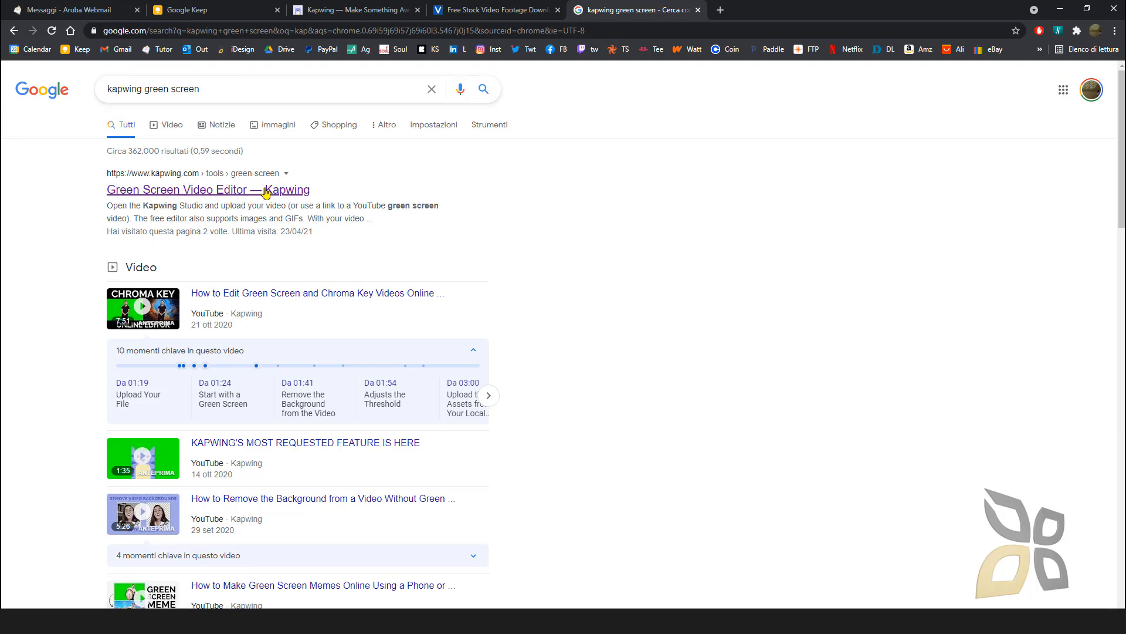
left_click(210, 192)
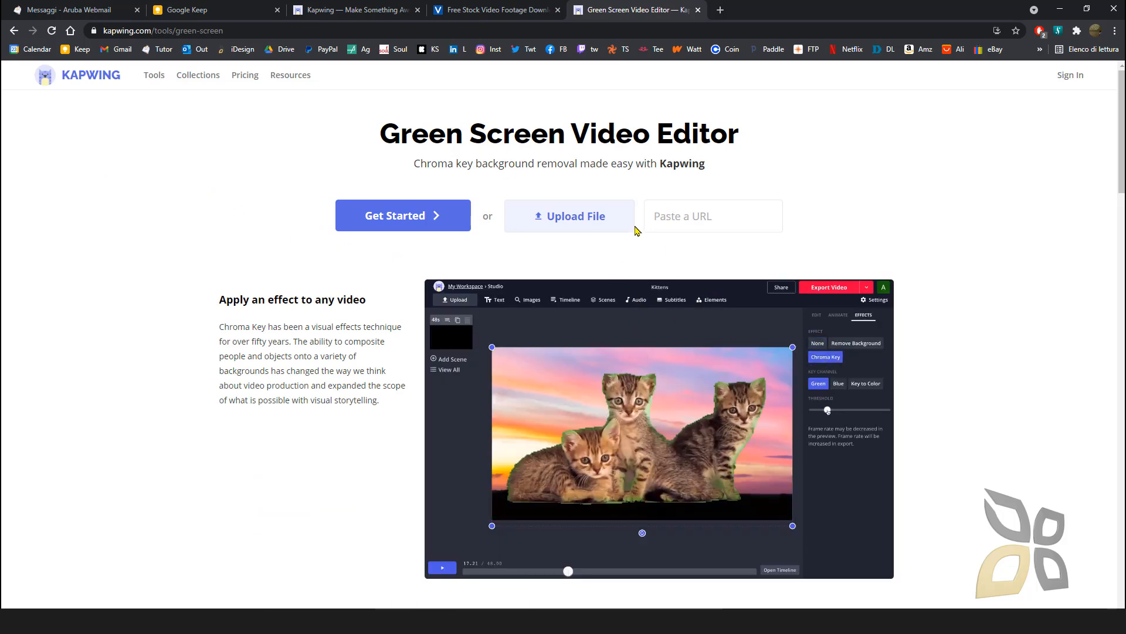
scroll(327, 297, "down", 10)
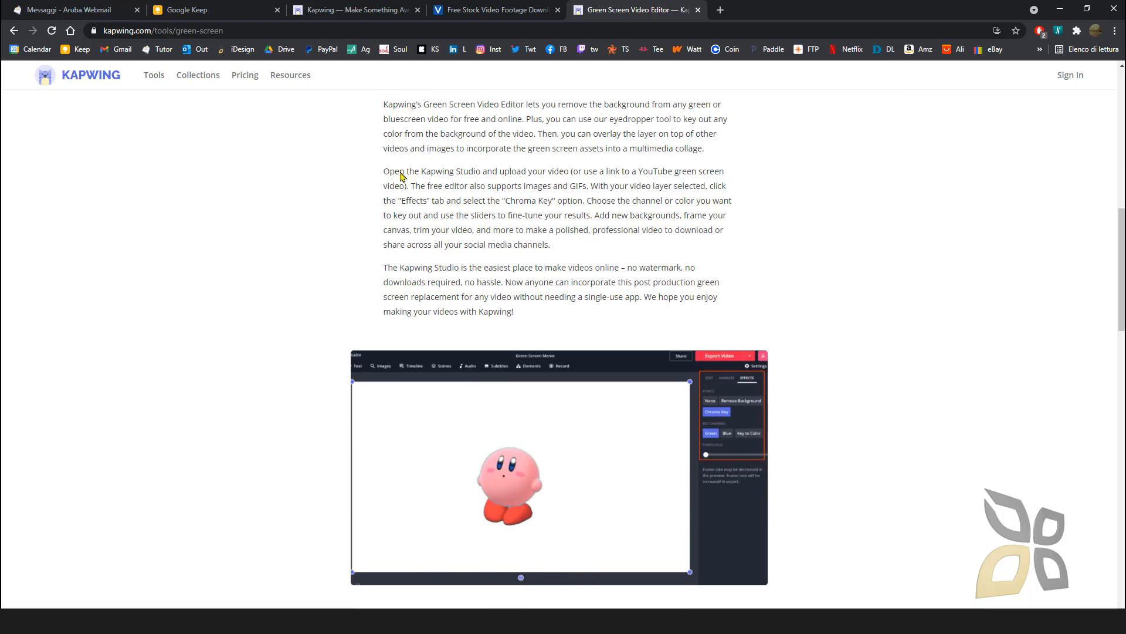
scroll(543, 275, "down", 5)
scroll(517, 405, "down", 3)
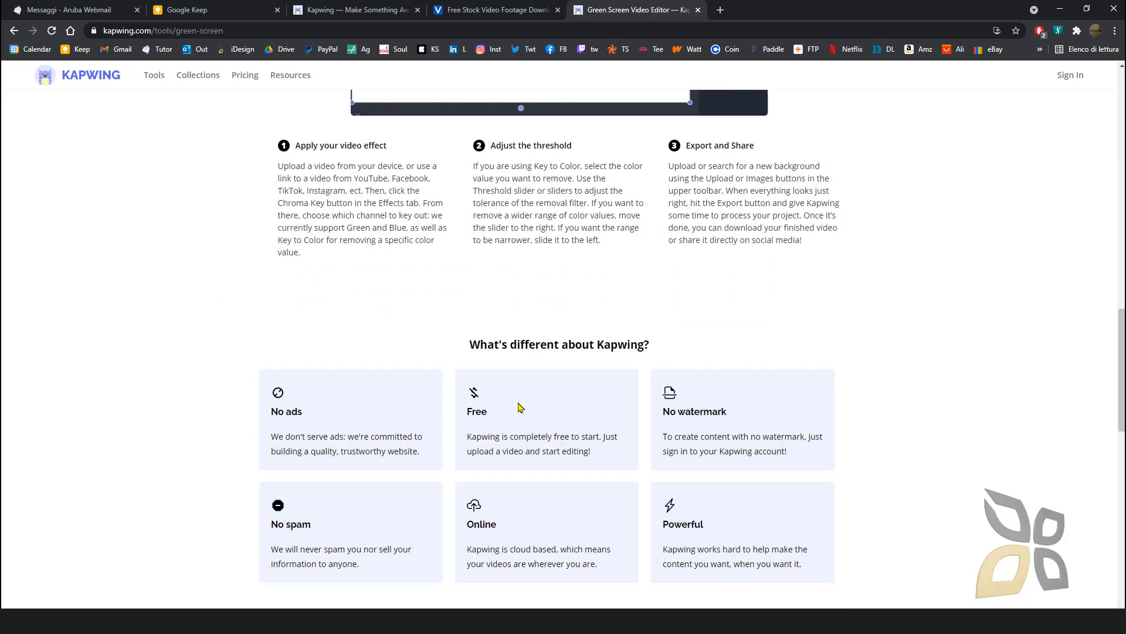
scroll(518, 352, "up", 18)
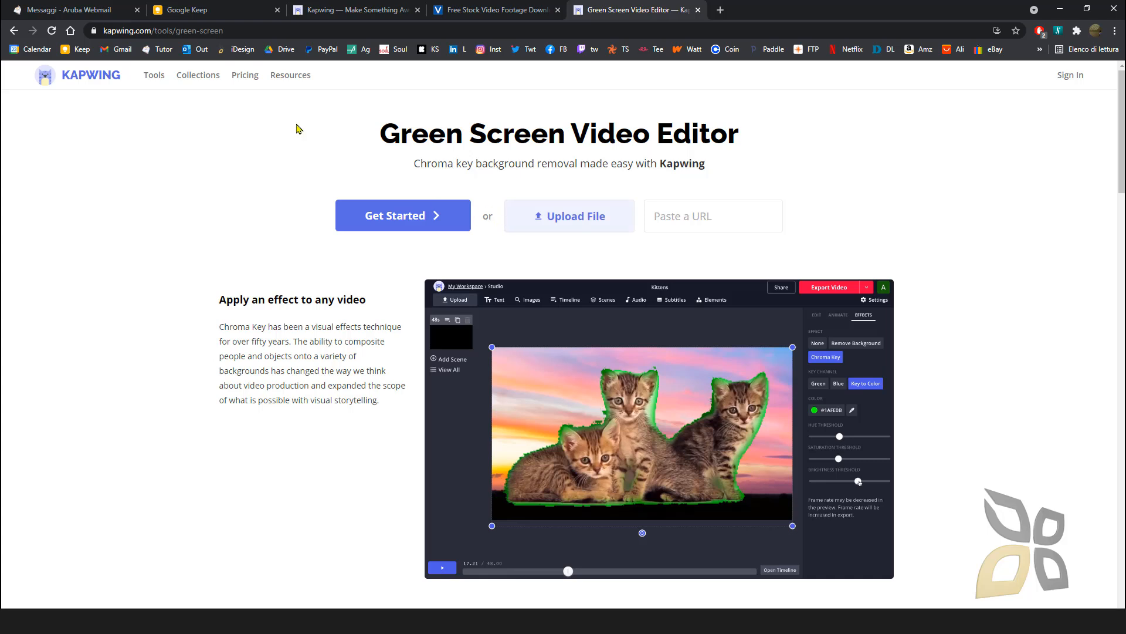
Step: Return to Videvo, view the Woman Playing VR on Green Screen clip page, and go back to the green screen results
left_click(362, 15)
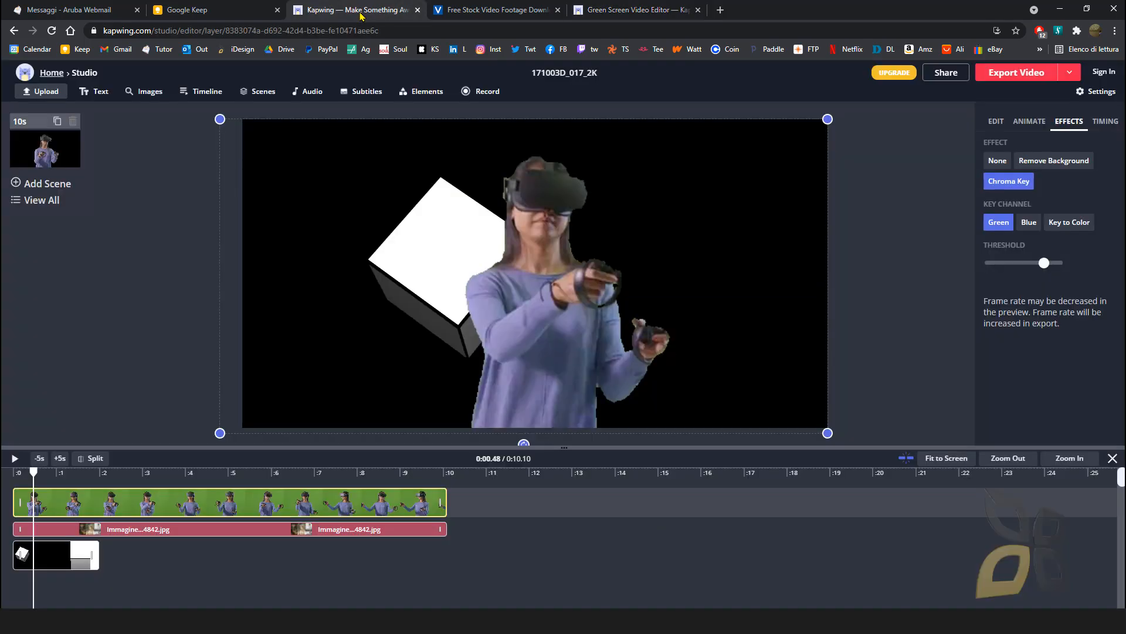
left_click(464, 9)
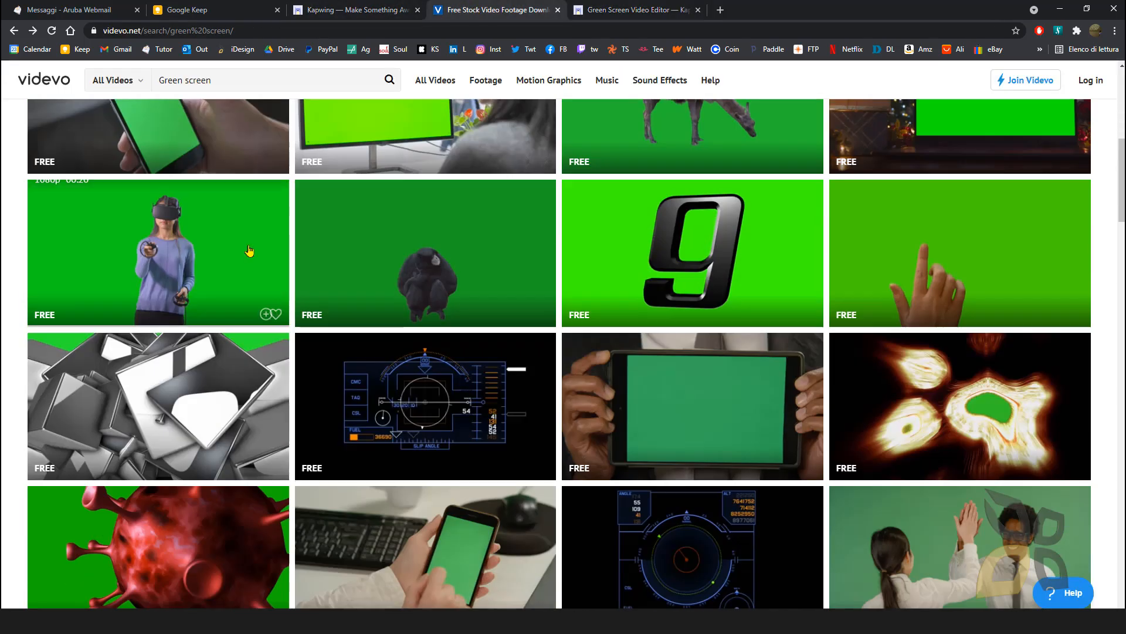
left_click(249, 251)
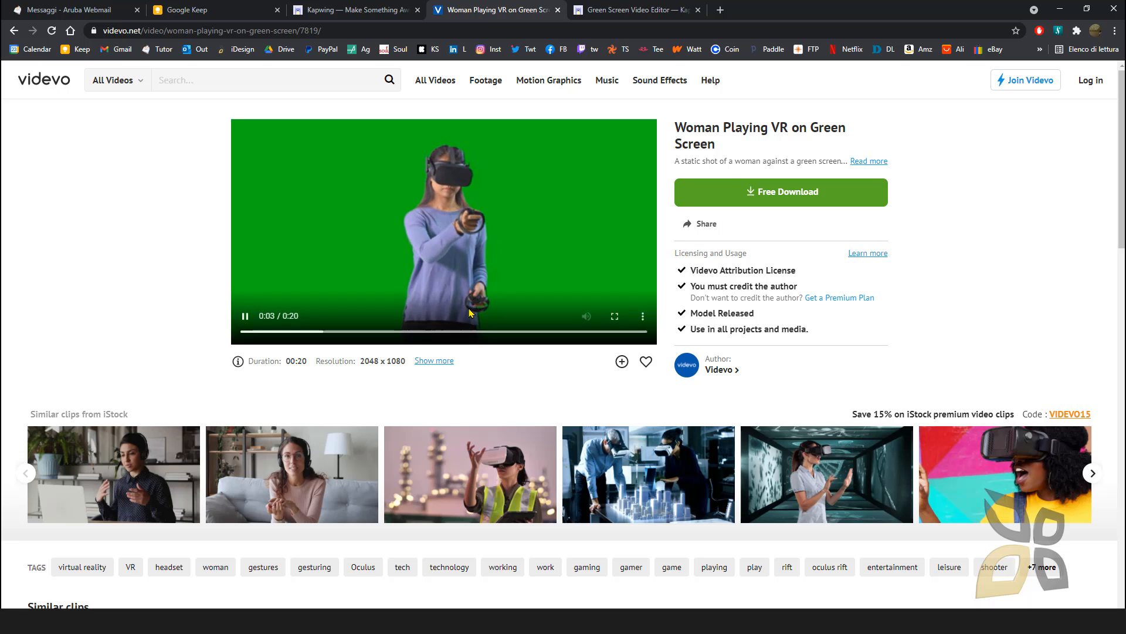
key("alt+Left")
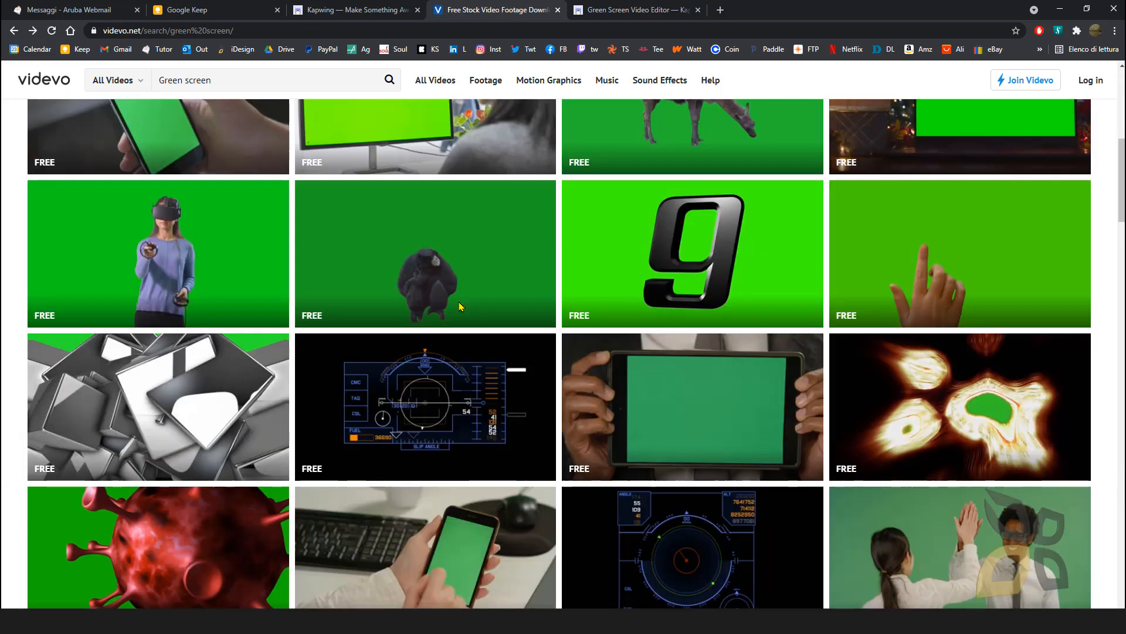
scroll(308, 388, "up", 1)
scroll(590, 414, "down", 1)
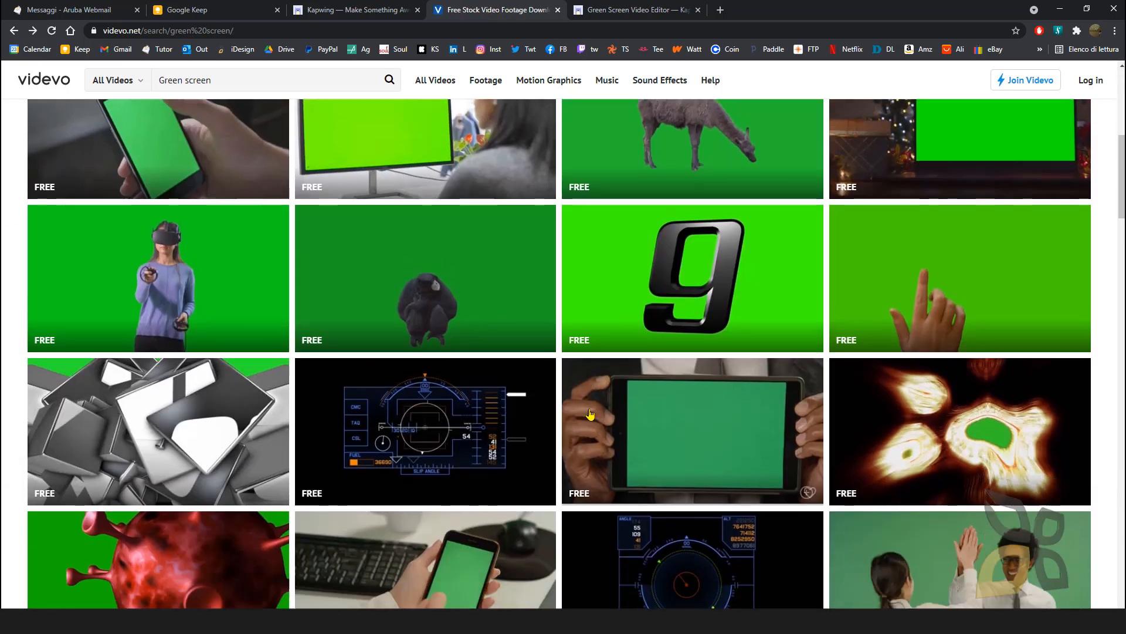
scroll(590, 414, "down", 3)
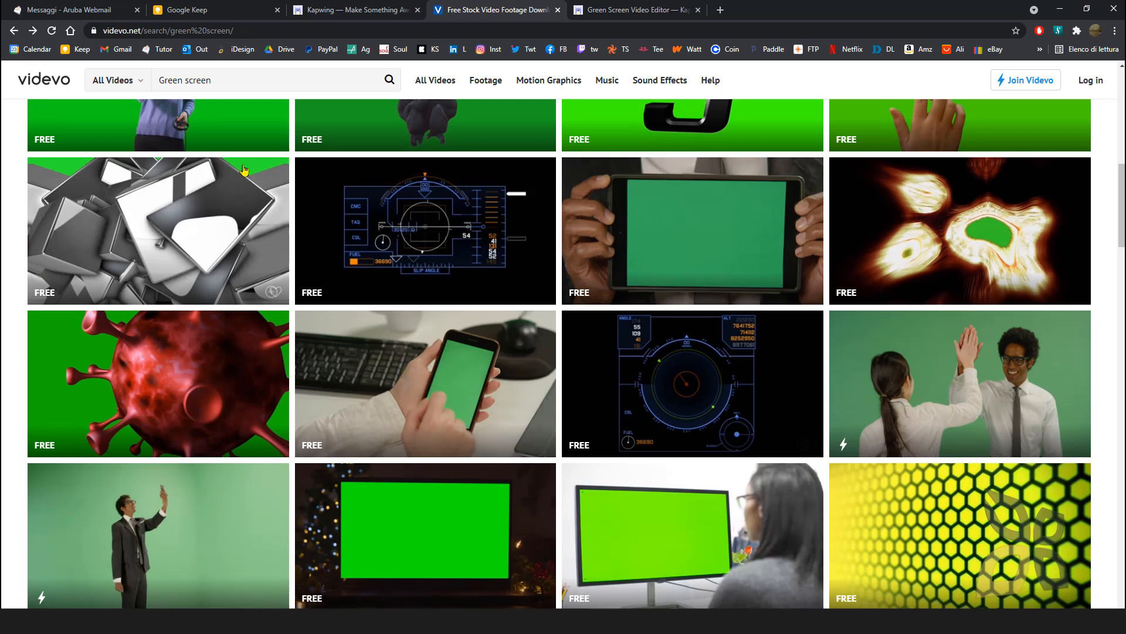
Step: Search for "jbdtube" in a new browser tab and open its YouTube channel
left_click(721, 11)
type("jb")
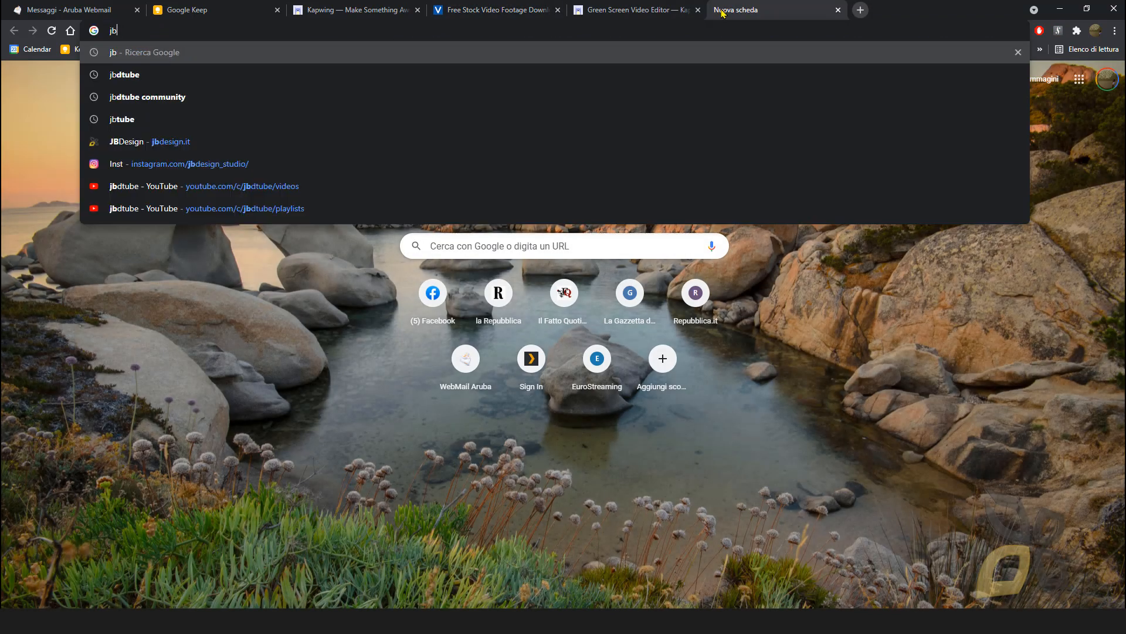
type("dtube")
key("Return")
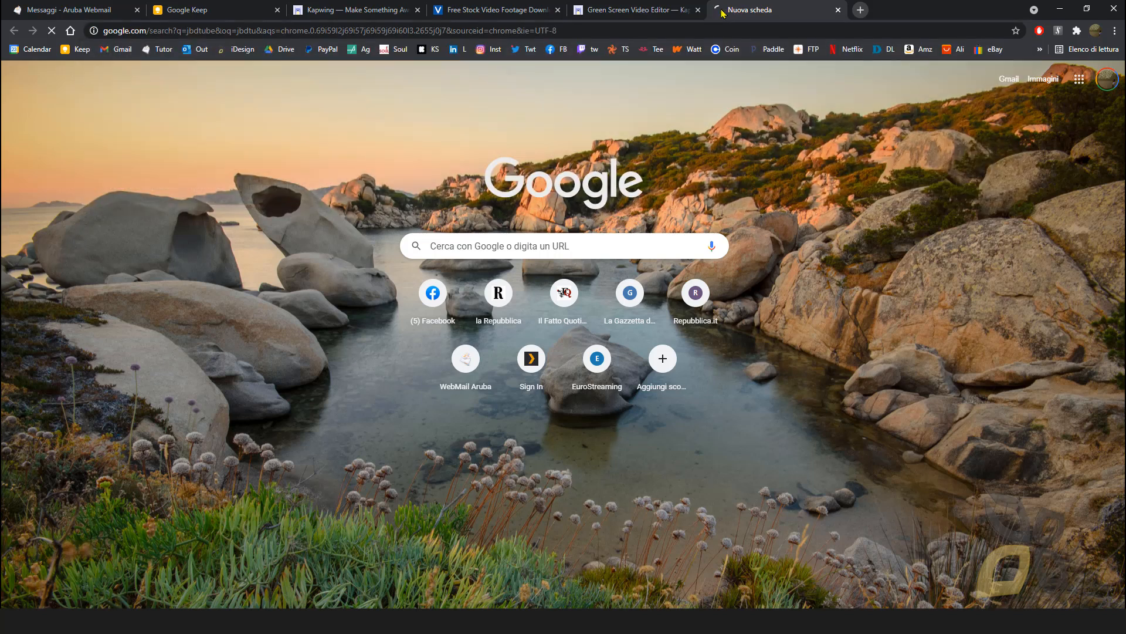
left_click(179, 191)
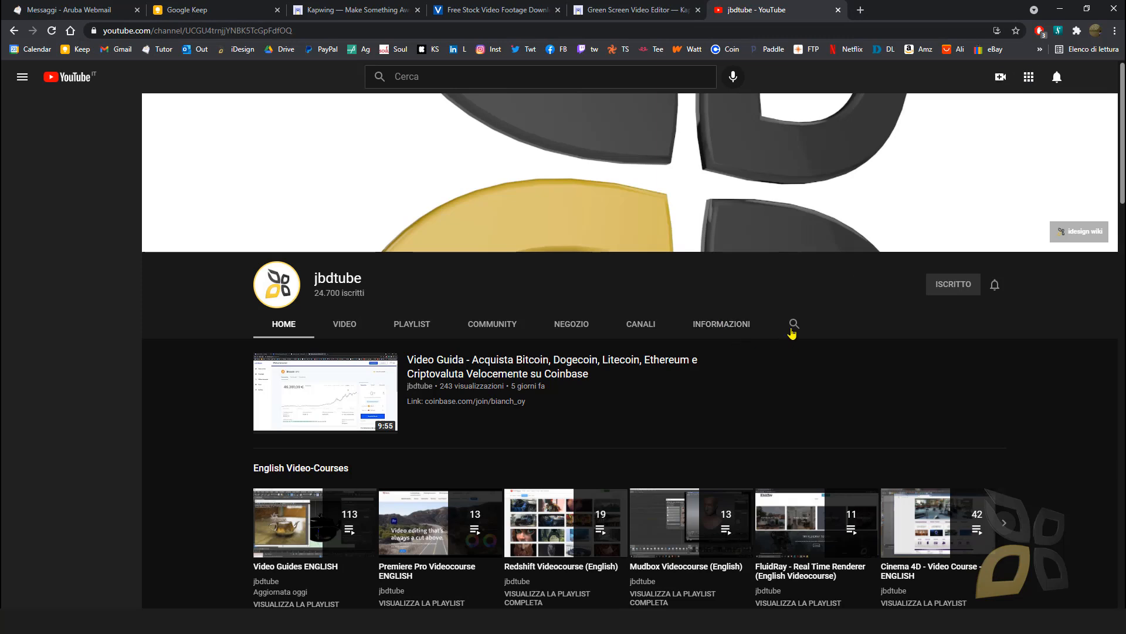
Step: Search the jbdtube channel for "videvo"
left_click(793, 324)
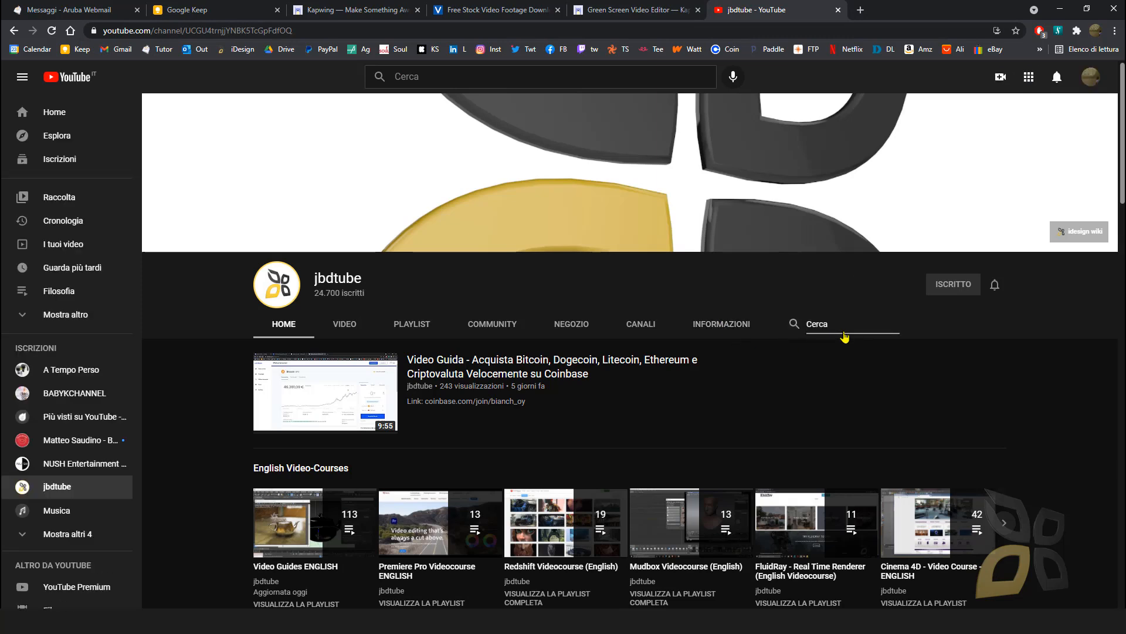
type("videvo")
key("Return")
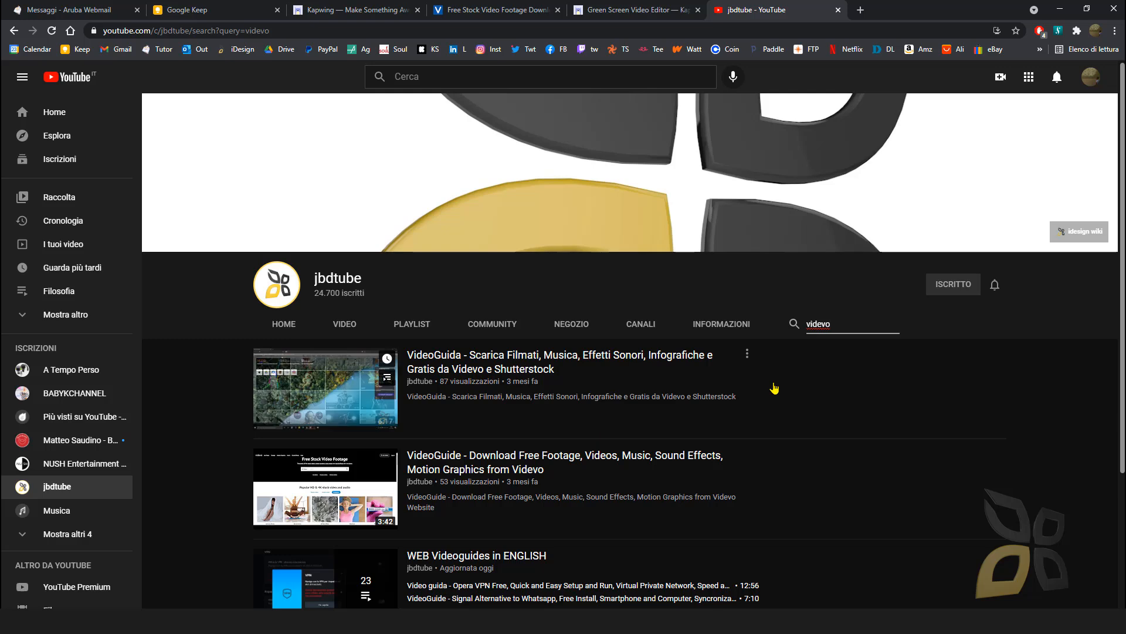
Step: Search the jbdtube channel for "free video" and look through the resulting video guides
type("free vid")
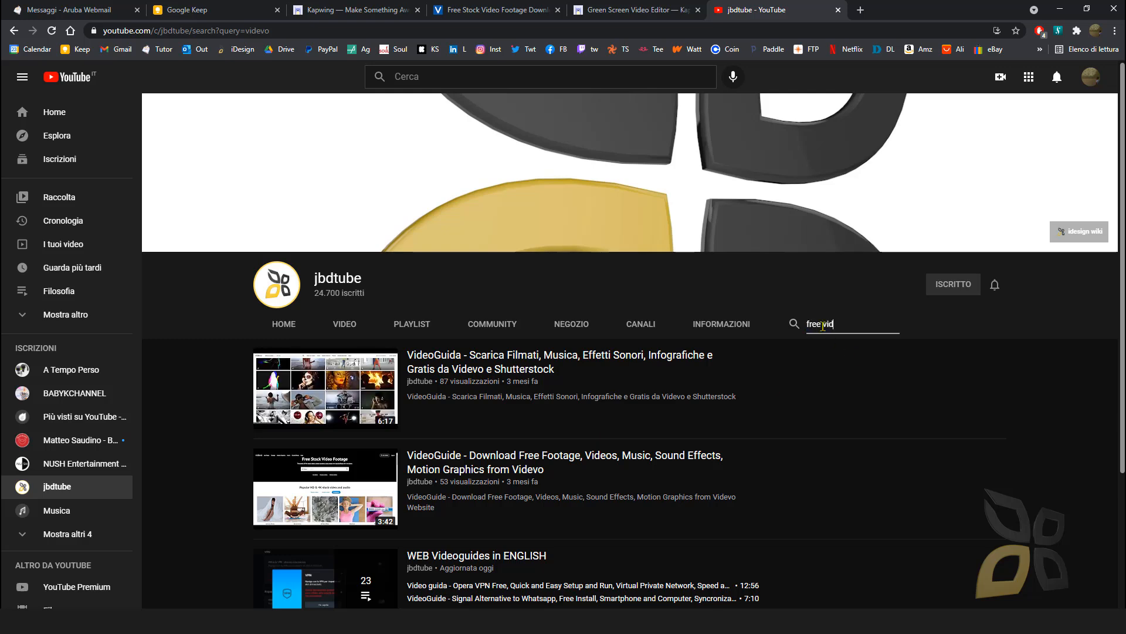
type("eo")
key("Return")
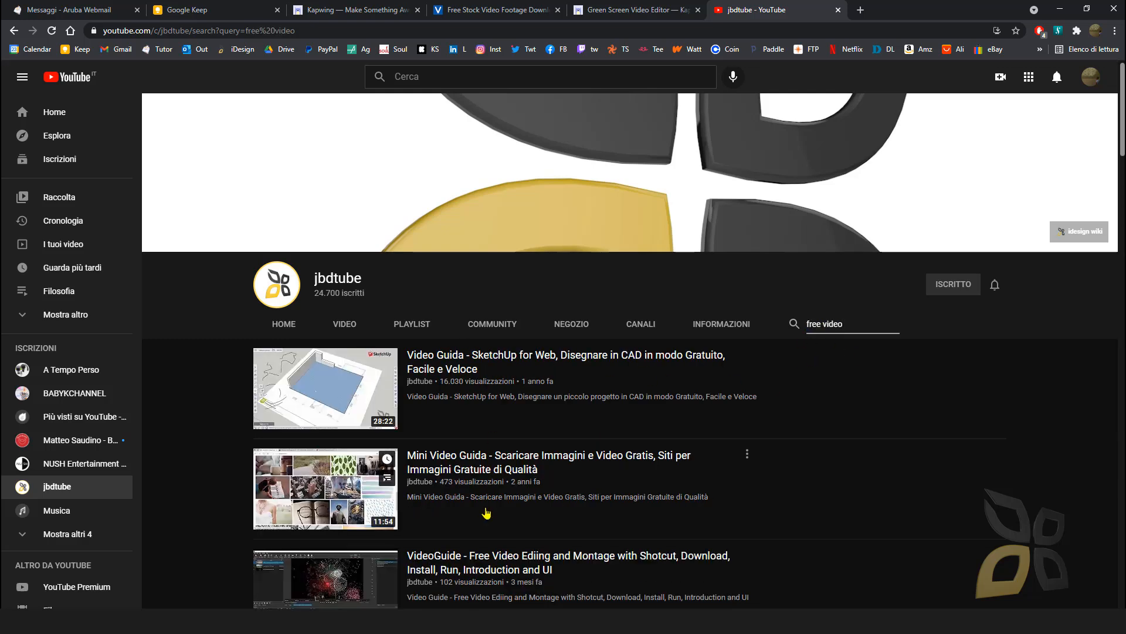
scroll(469, 481, "down", 3)
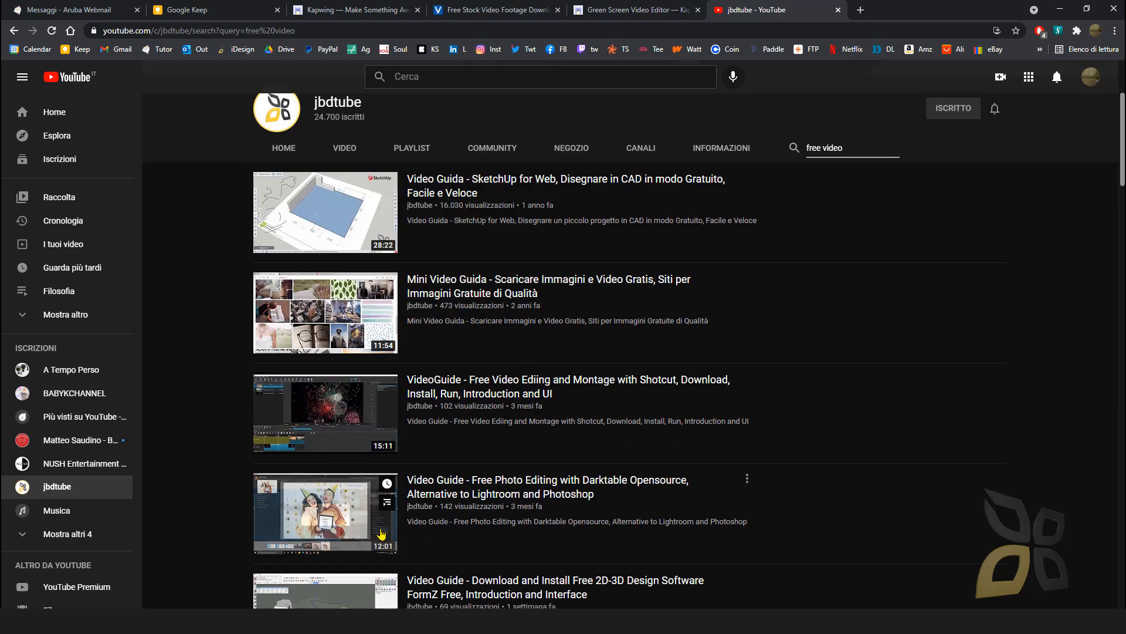
scroll(373, 475, "up", 3)
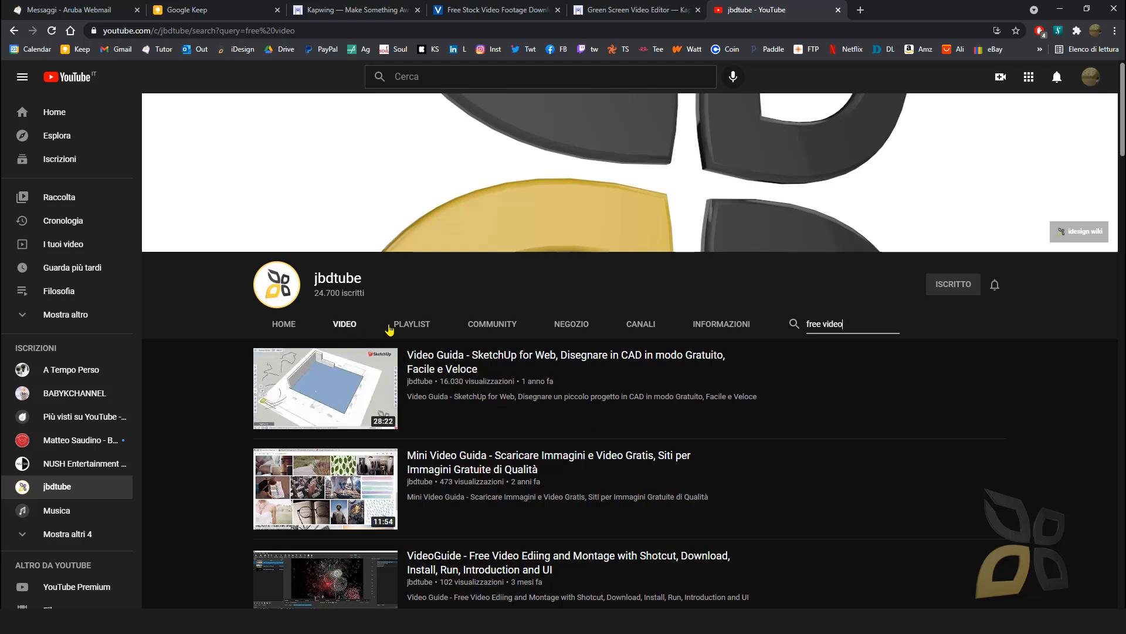
Step: Browse the jbdtube channel's playlists, community posts and store
left_click(411, 328)
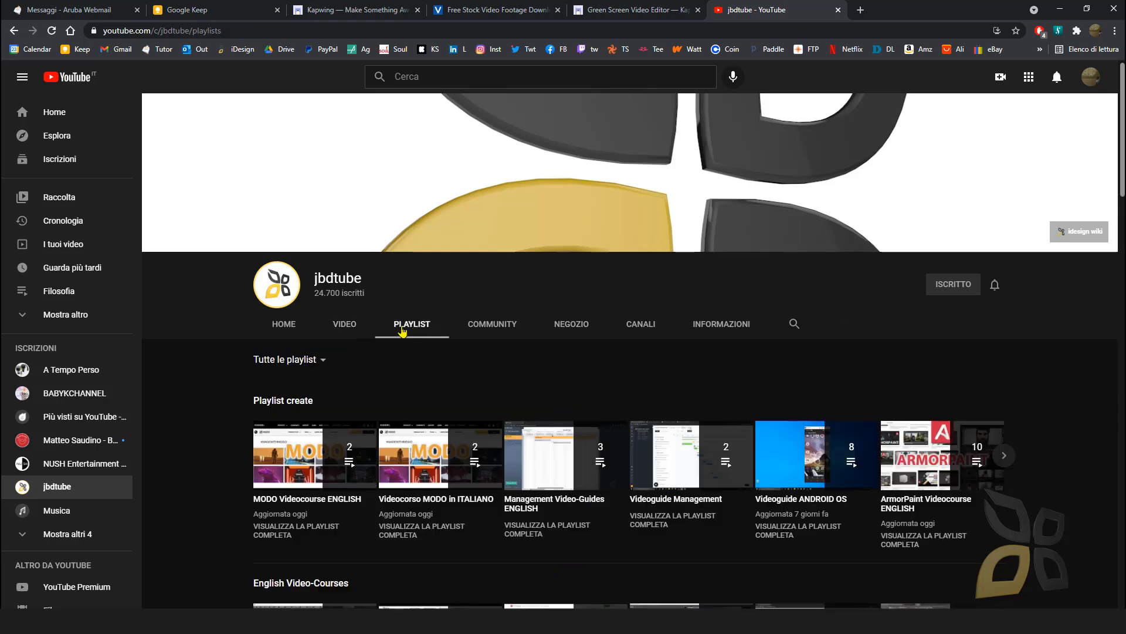
scroll(482, 327, "down", 5)
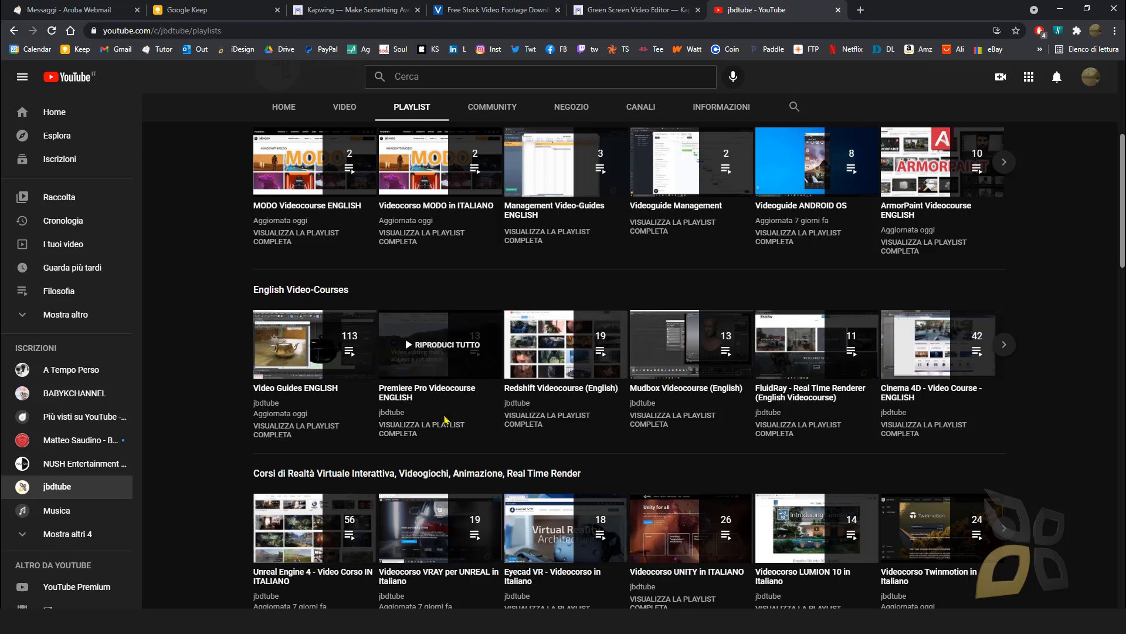
scroll(444, 419, "up", 5)
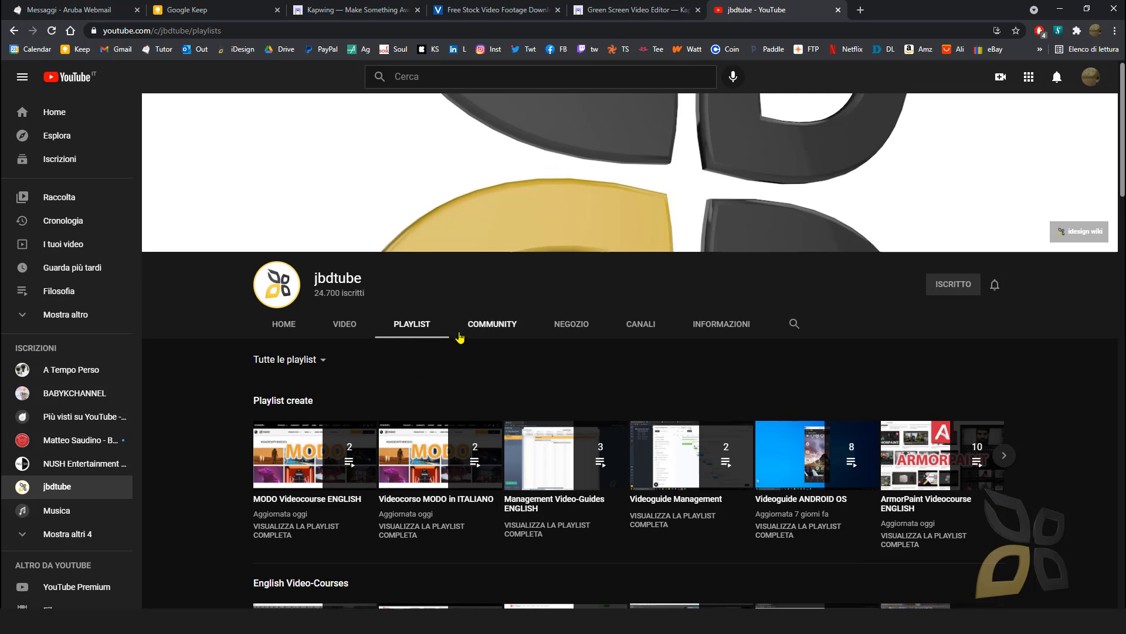
left_click(480, 327)
scroll(544, 442, "down", 8)
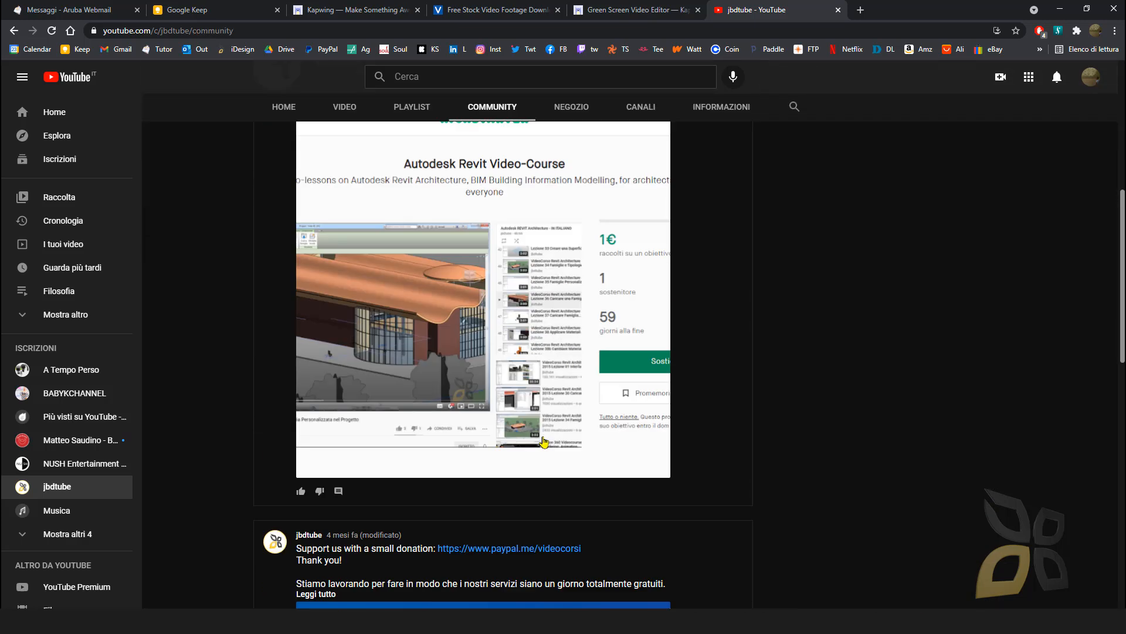
scroll(568, 403, "down", 3)
scroll(537, 370, "up", 12)
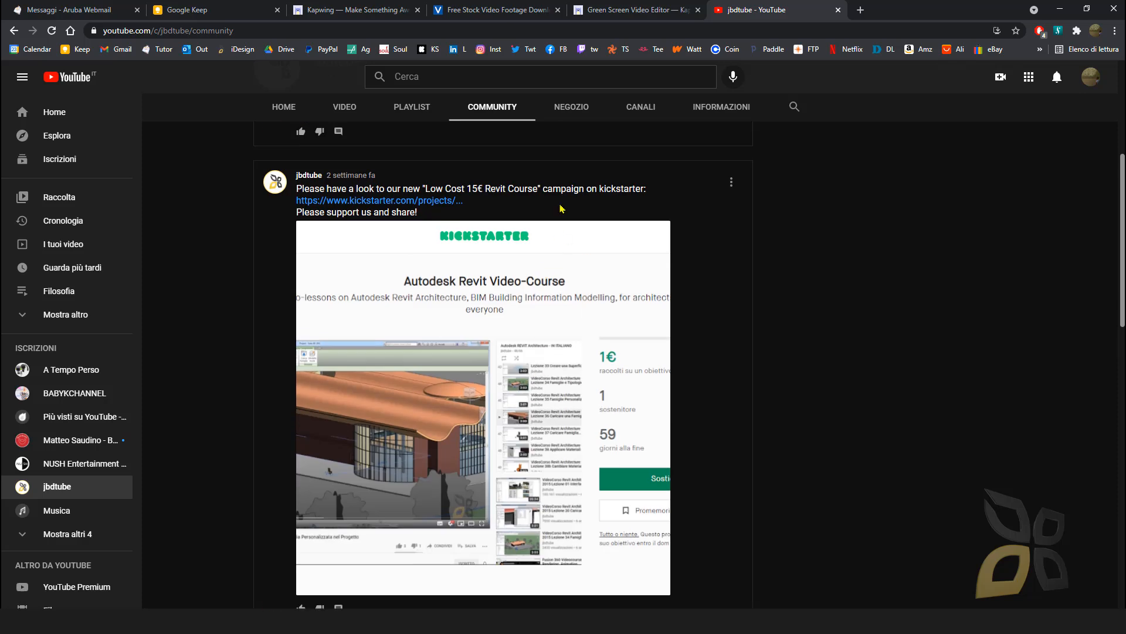
left_click(591, 163)
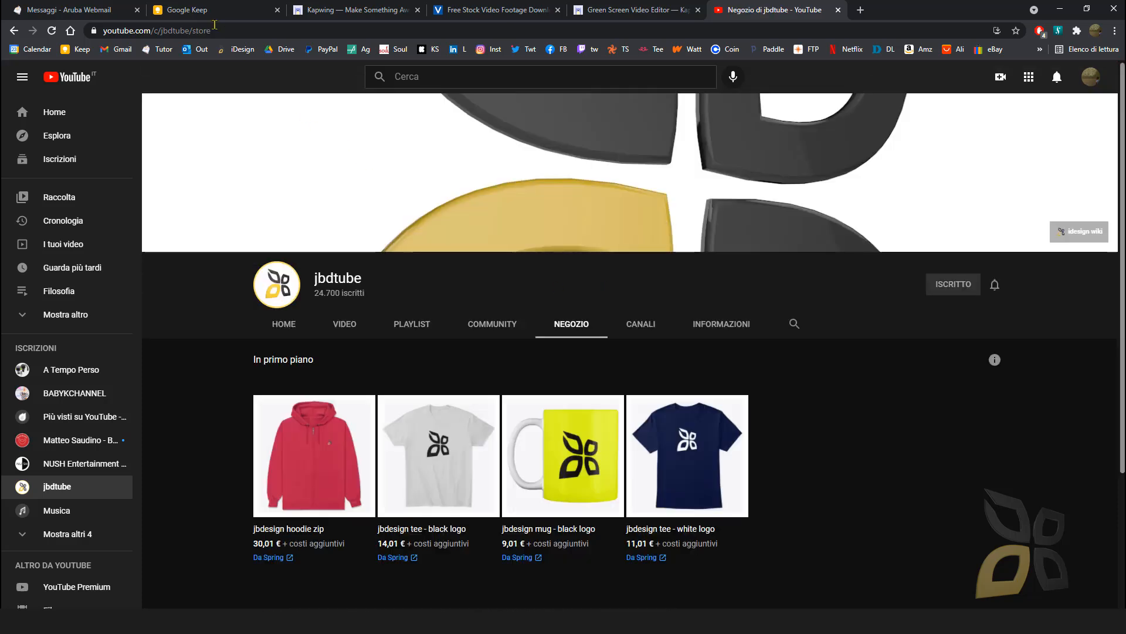
Step: Return to Kapwing's Green Screen Video Editor page and upload the clip 171003D_017_2K from the Download folder
left_click(617, 10)
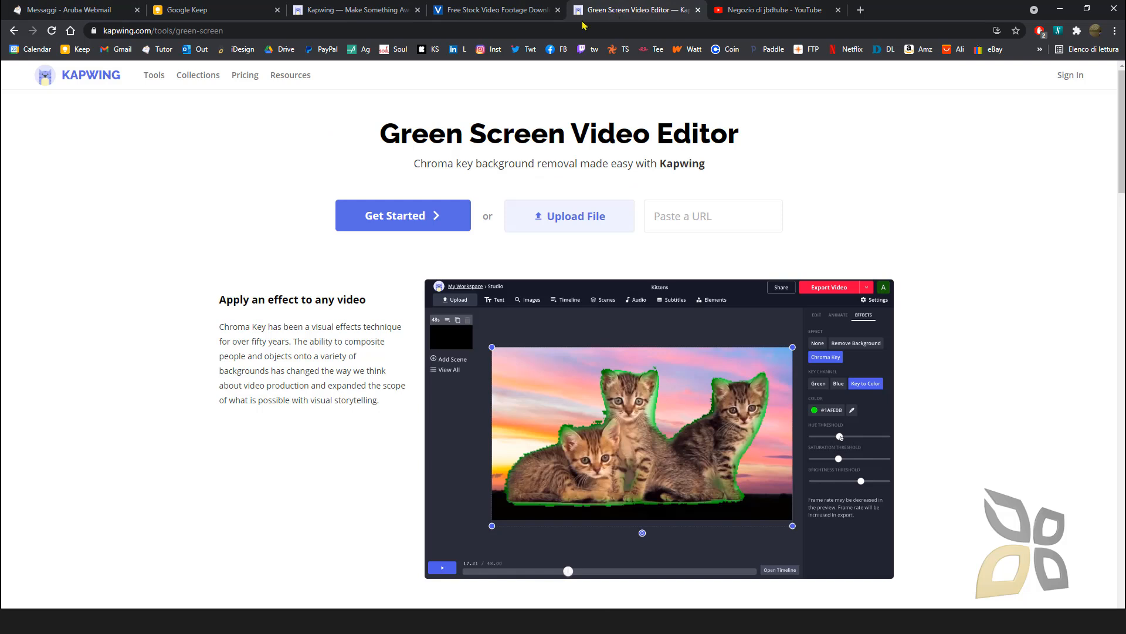
left_click(380, 13)
left_click(495, 11)
key("ctrl+Tab")
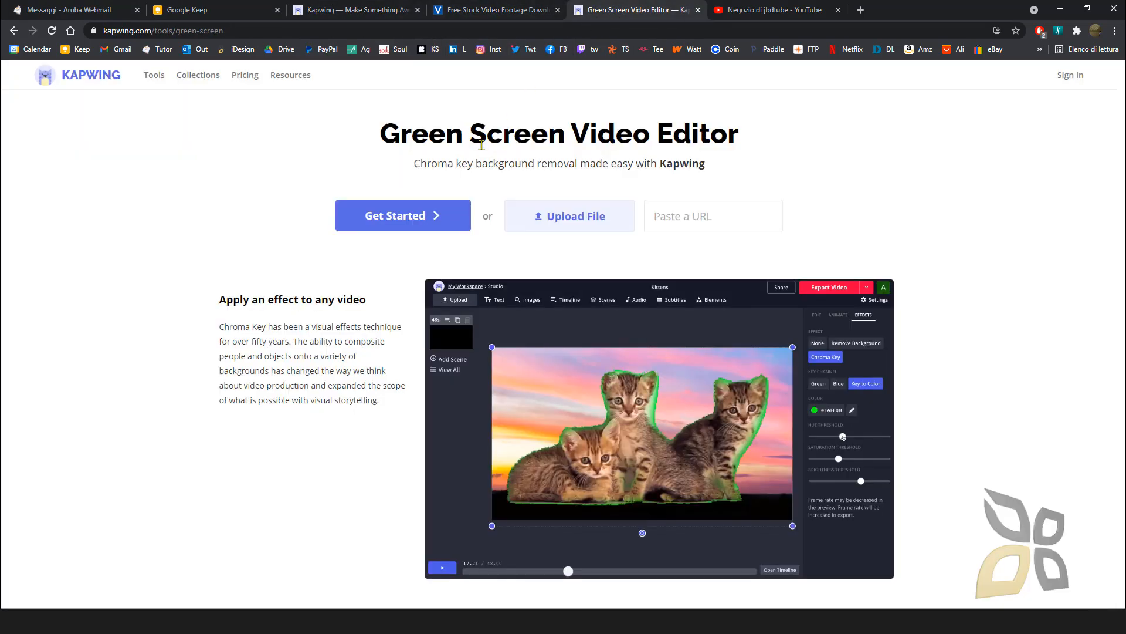
left_click(584, 228)
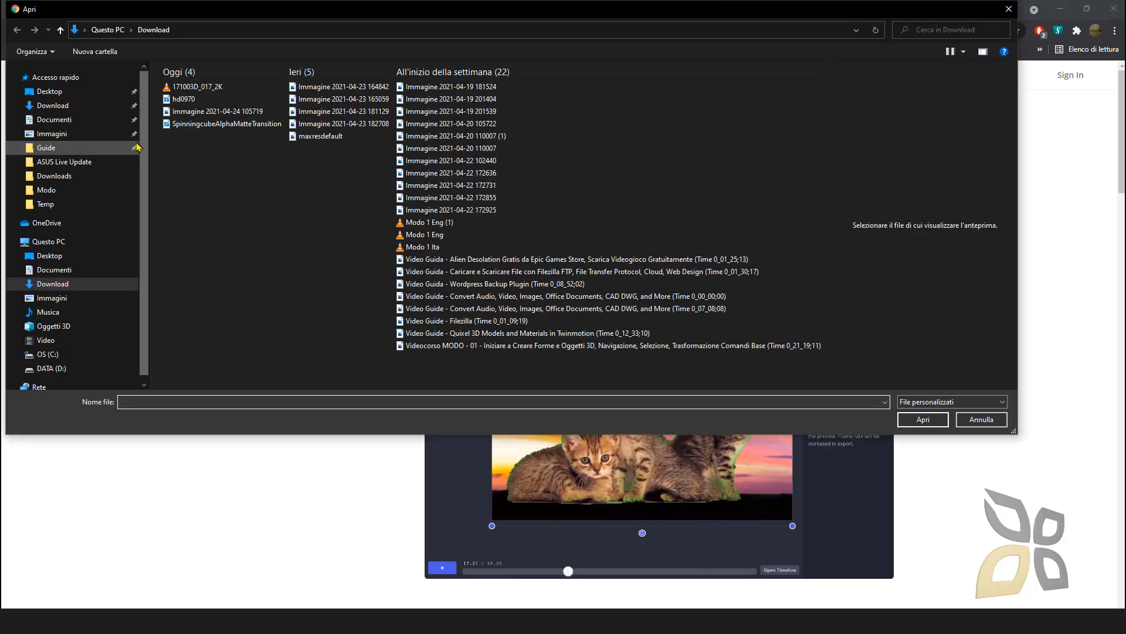
left_click(57, 107)
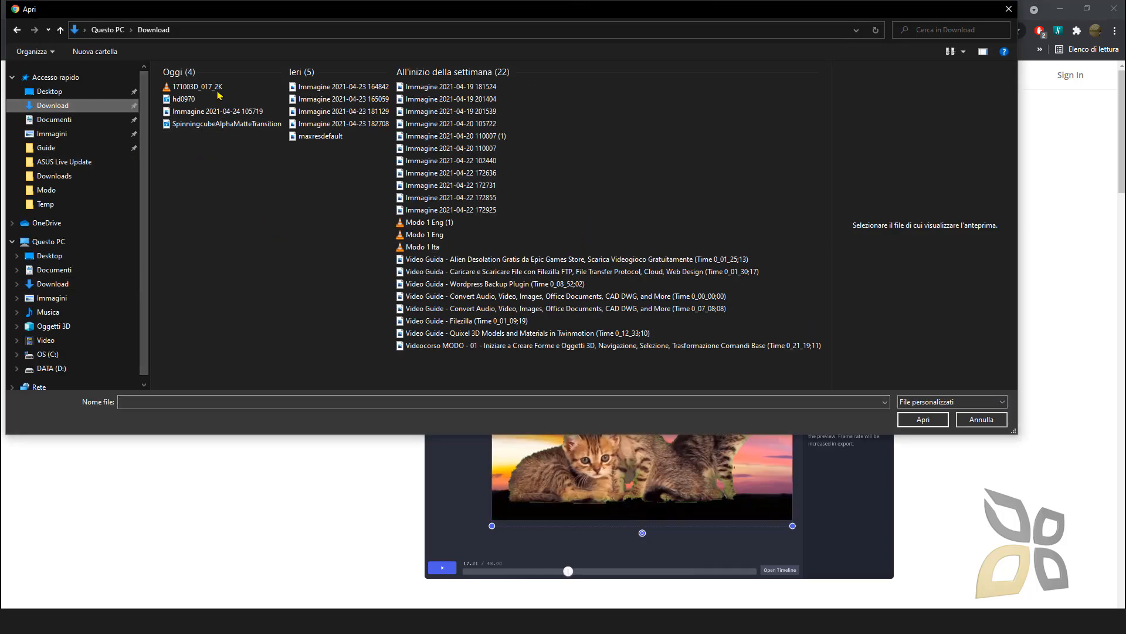
left_click(200, 87)
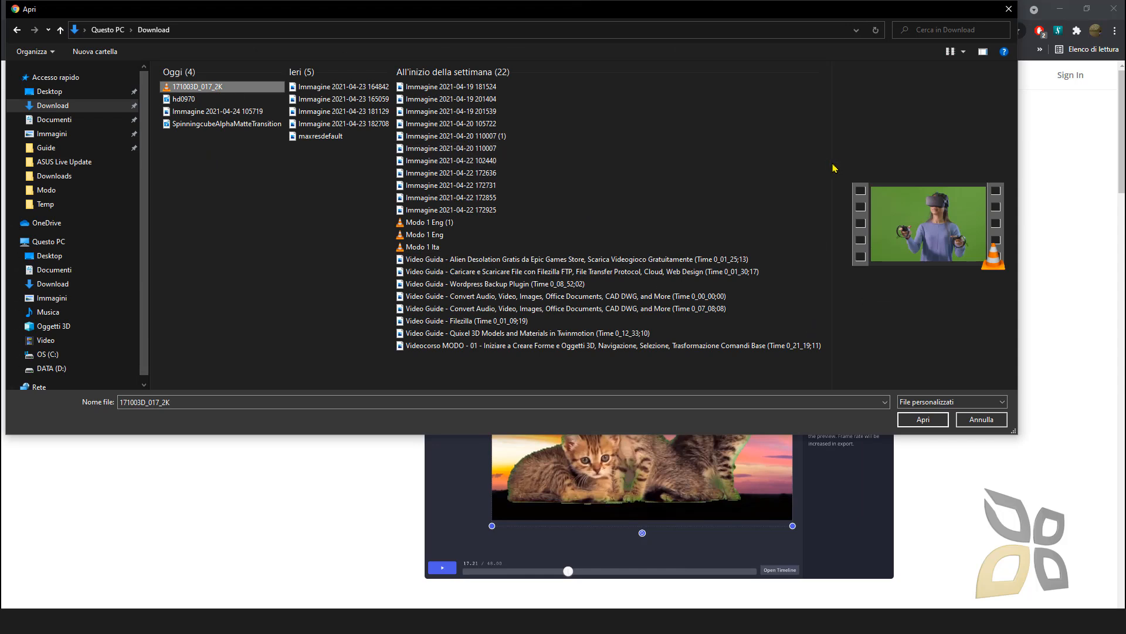
left_click_drag(834, 168, 538, 214)
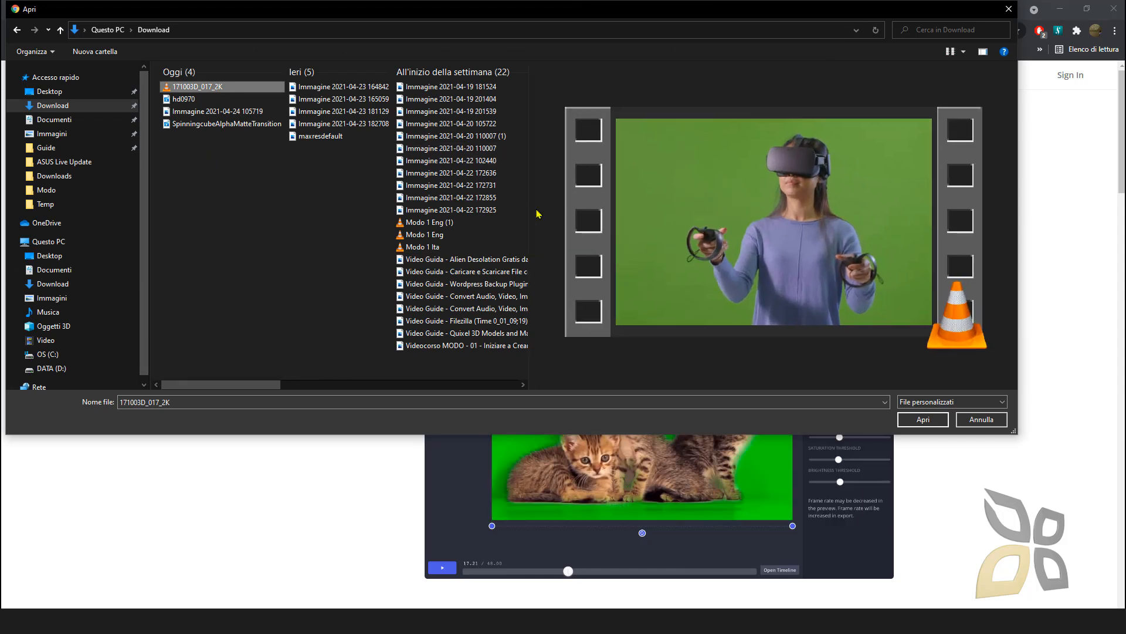
left_click(925, 419)
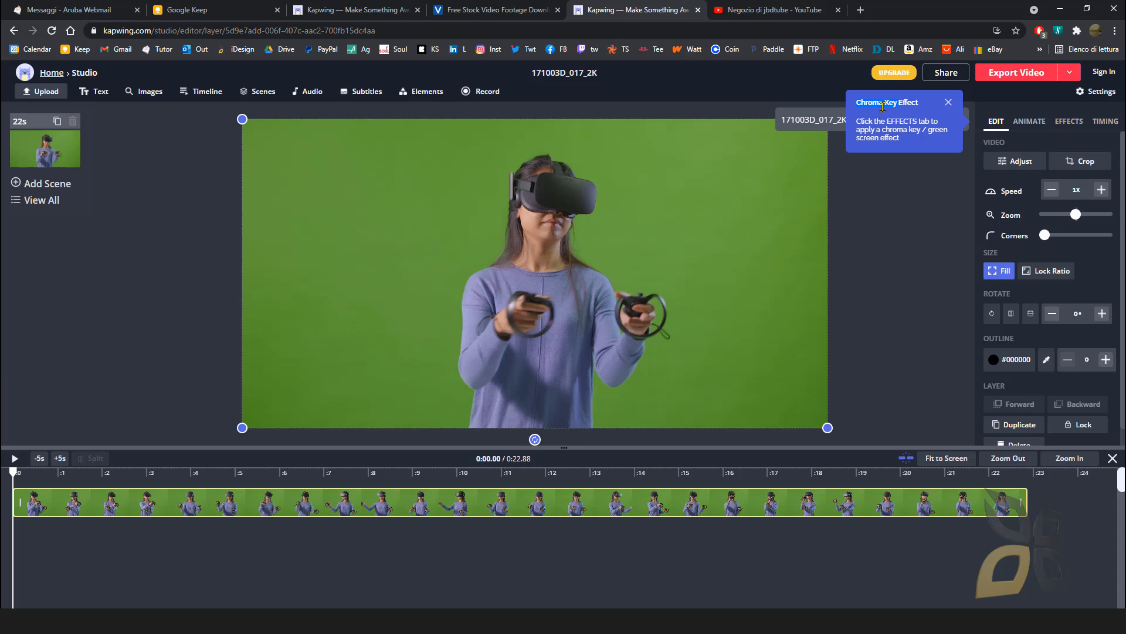
Step: Dismiss the effect hint, try Remove Background on the clip, and apply the Chroma Key effect with the Green key channel instead
left_click(947, 103)
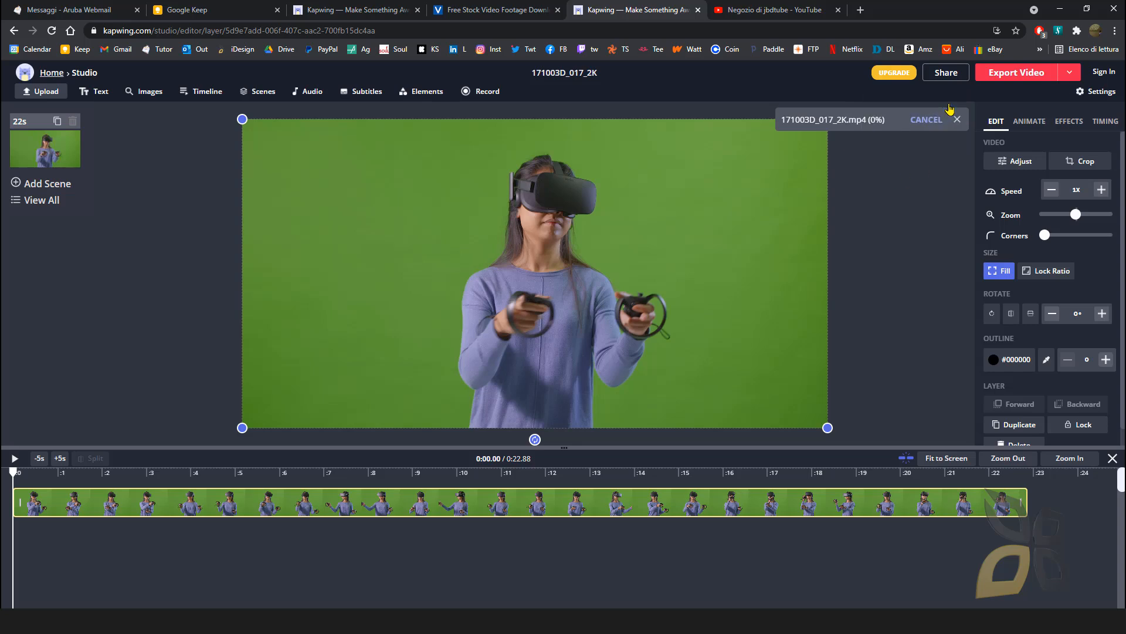
left_click(1069, 123)
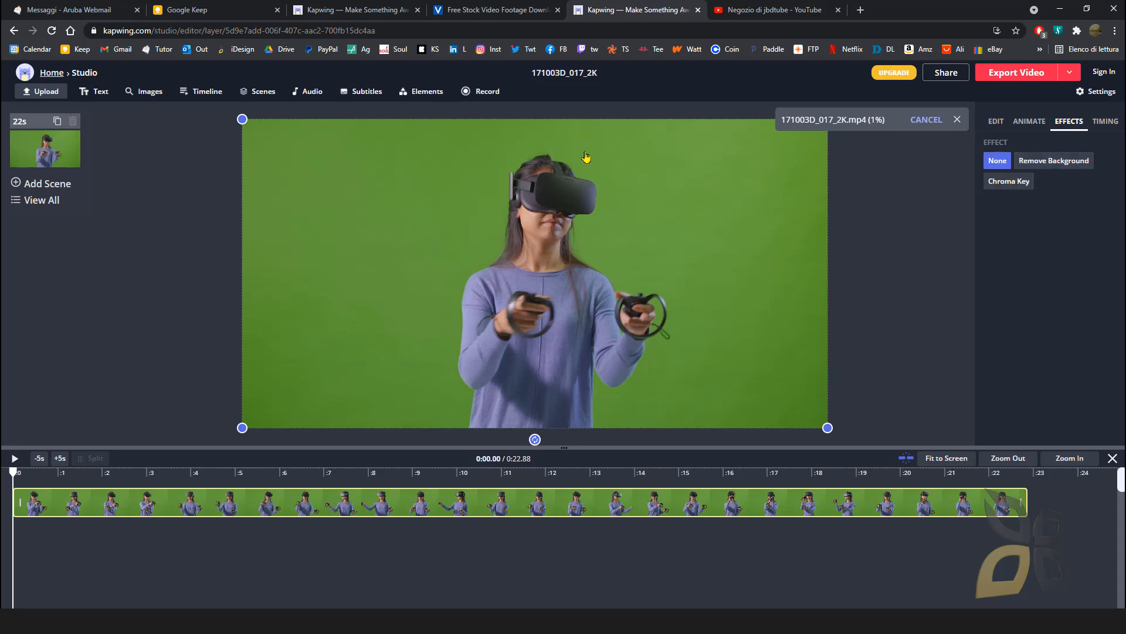
left_click(1078, 163)
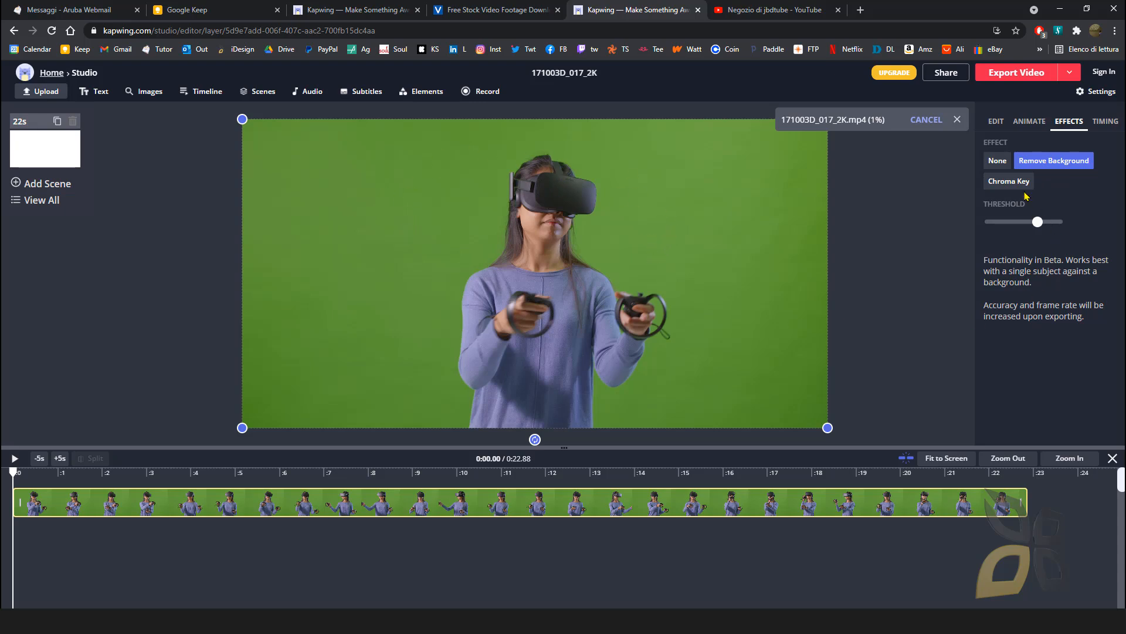
left_click(1015, 187)
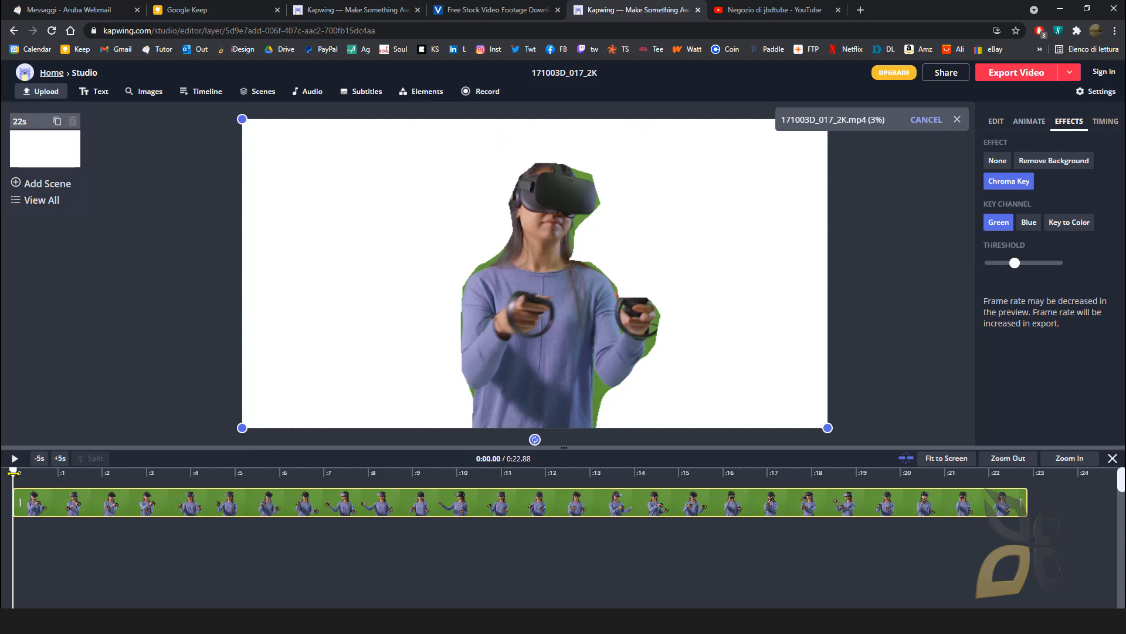
Step: Preview the keyed clip at 0:07.66 and adjust the chroma key threshold to about 60 percent of its range
left_click_drag(13, 472, 105, 471)
left_click(354, 476)
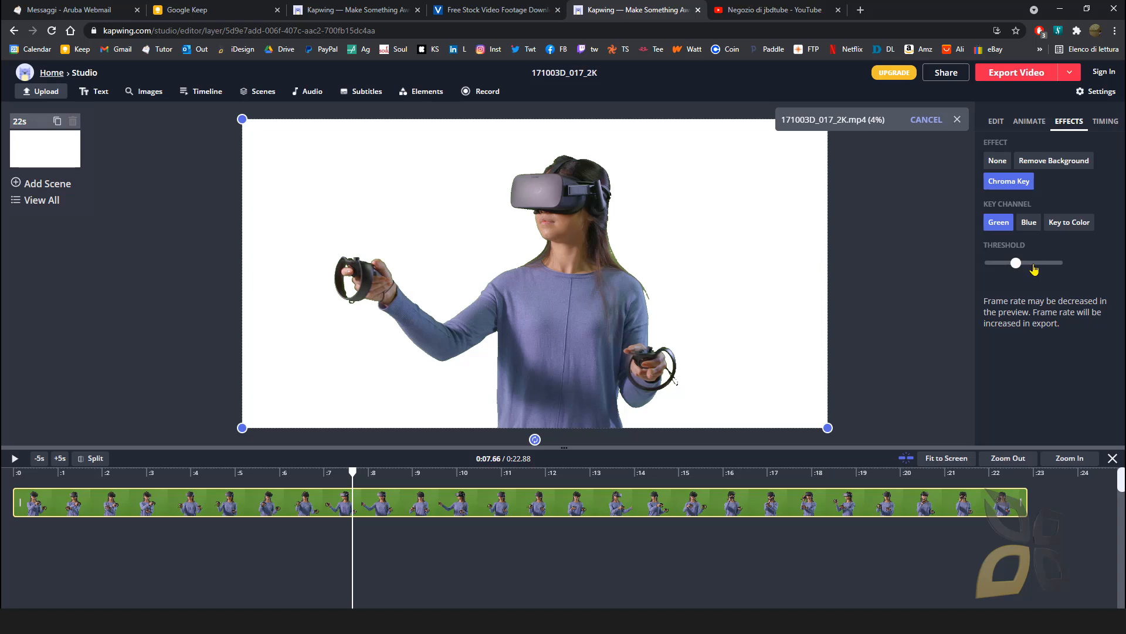
left_click(1034, 266)
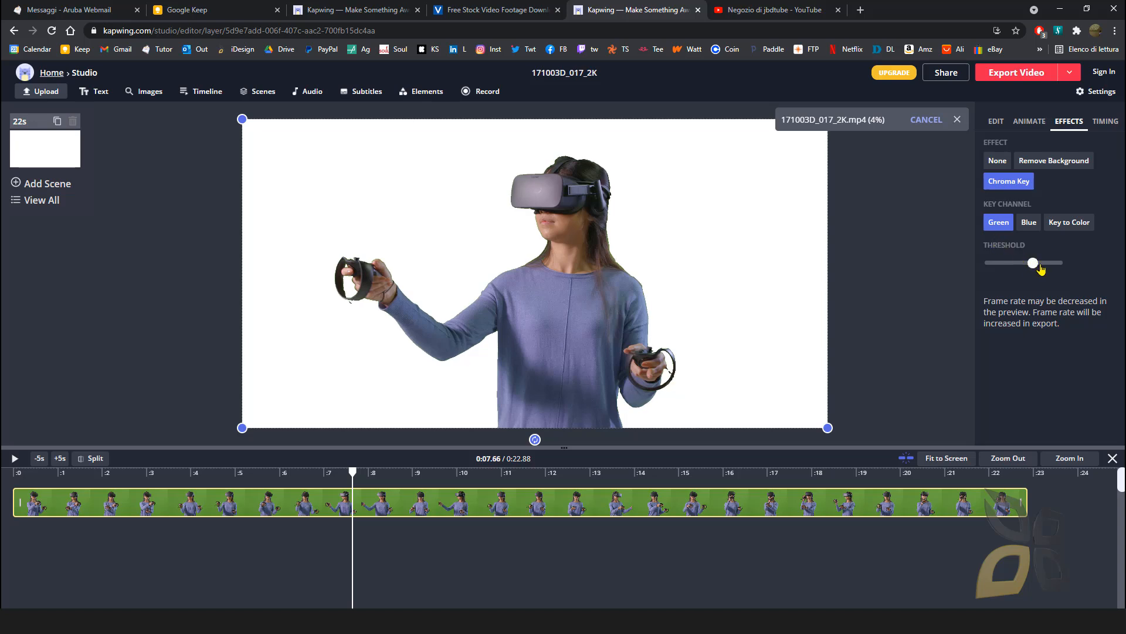
left_click(1041, 268)
left_click(1059, 268)
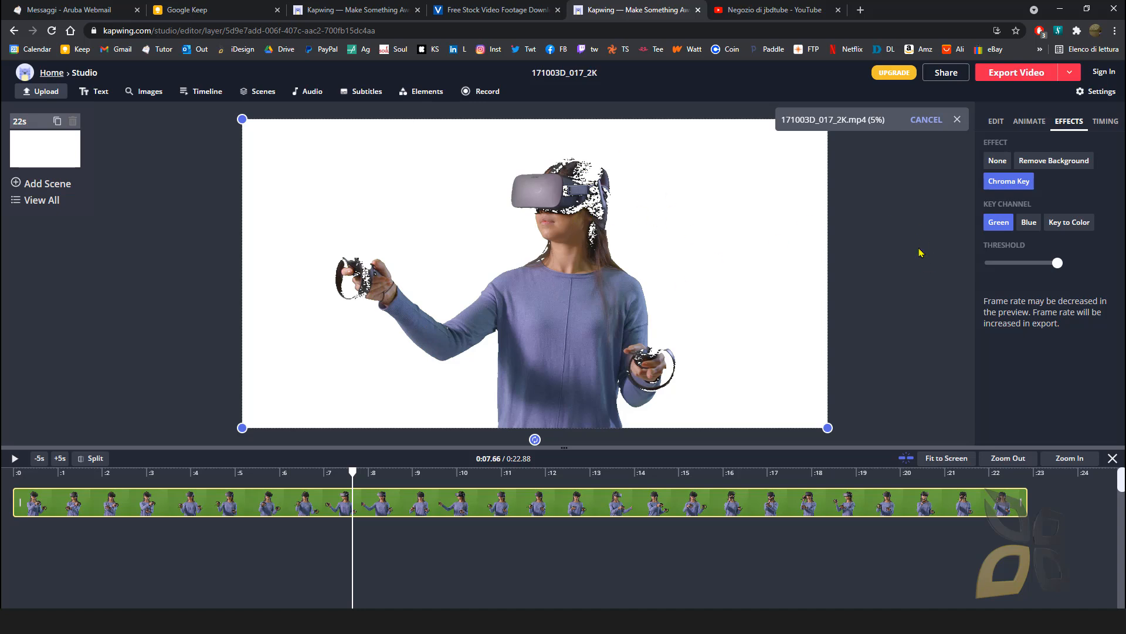
left_click_drag(1052, 267, 1036, 271)
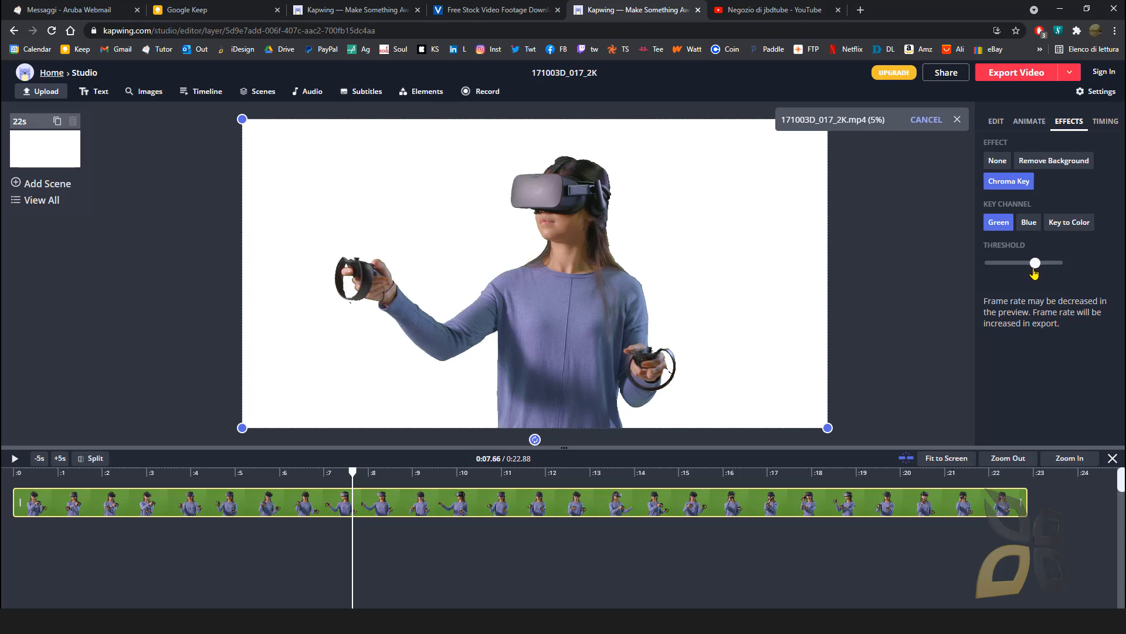
left_click_drag(1034, 272, 1033, 271)
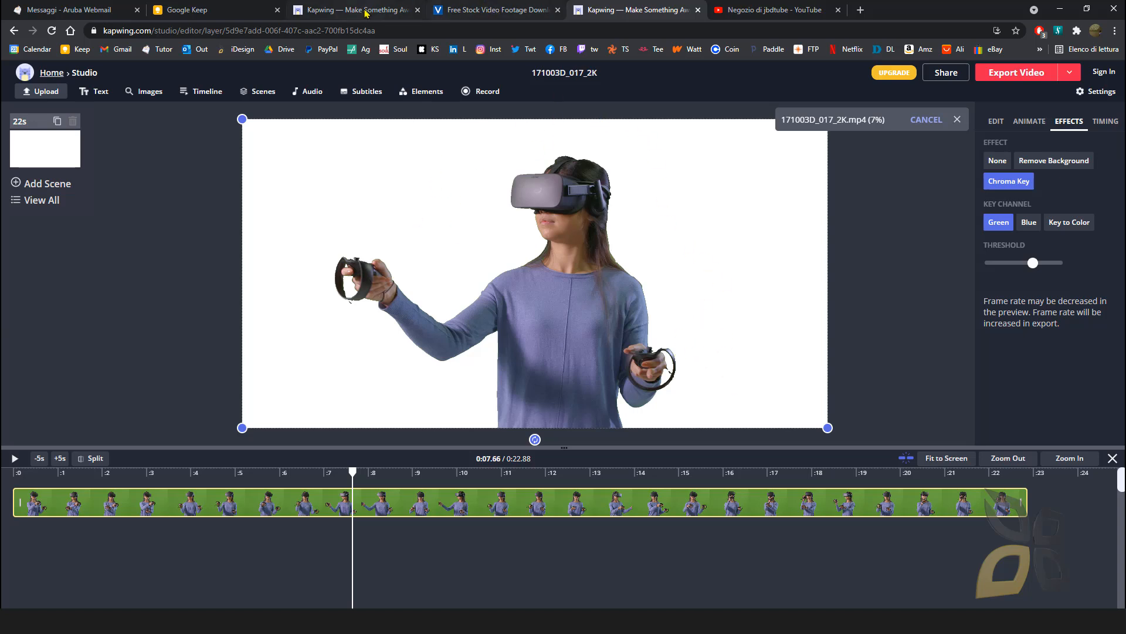
Step: Switch to the prepared Kapwing project and scrub through its first second to preview the keyed woman composited with the spinning cube
left_click(365, 13)
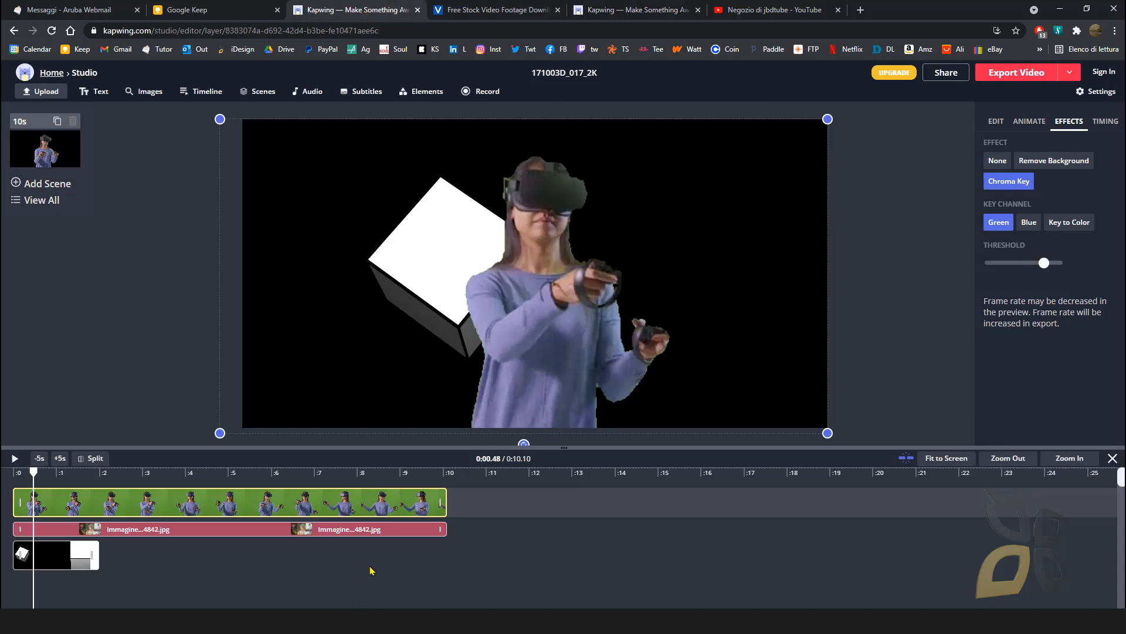
left_click(80, 552)
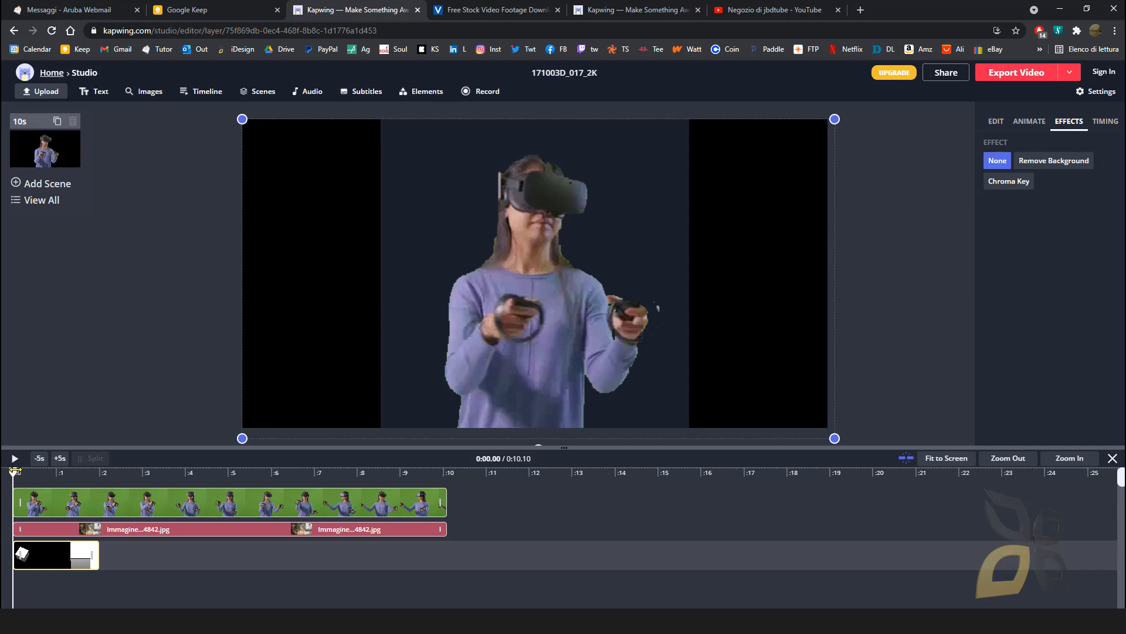
left_click_drag(15, 471, 45, 490)
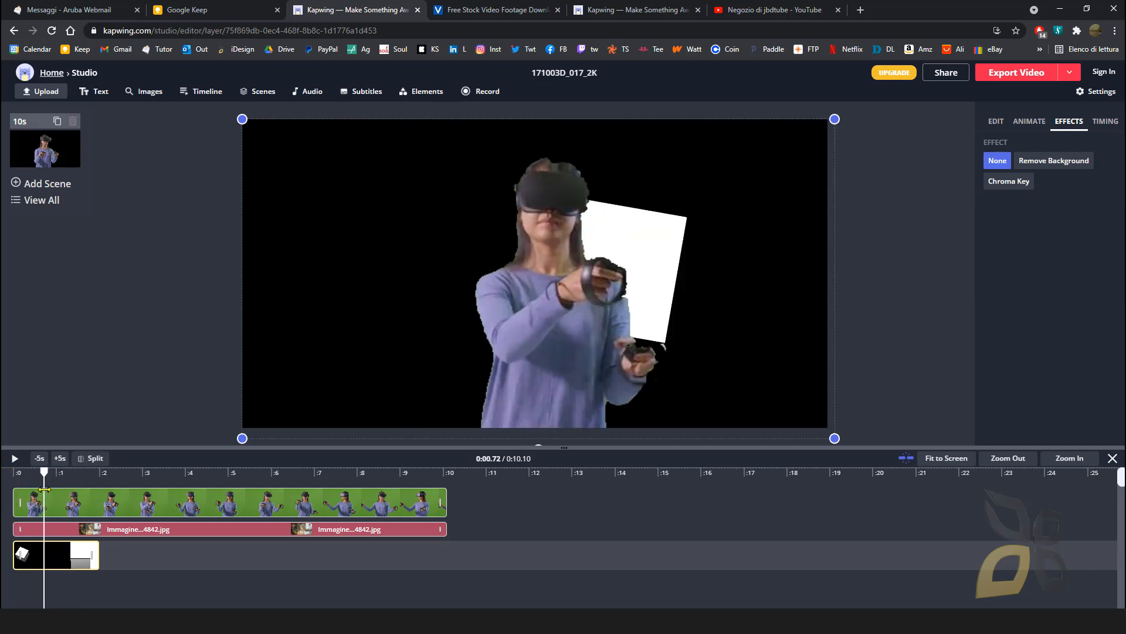
left_click(447, 229)
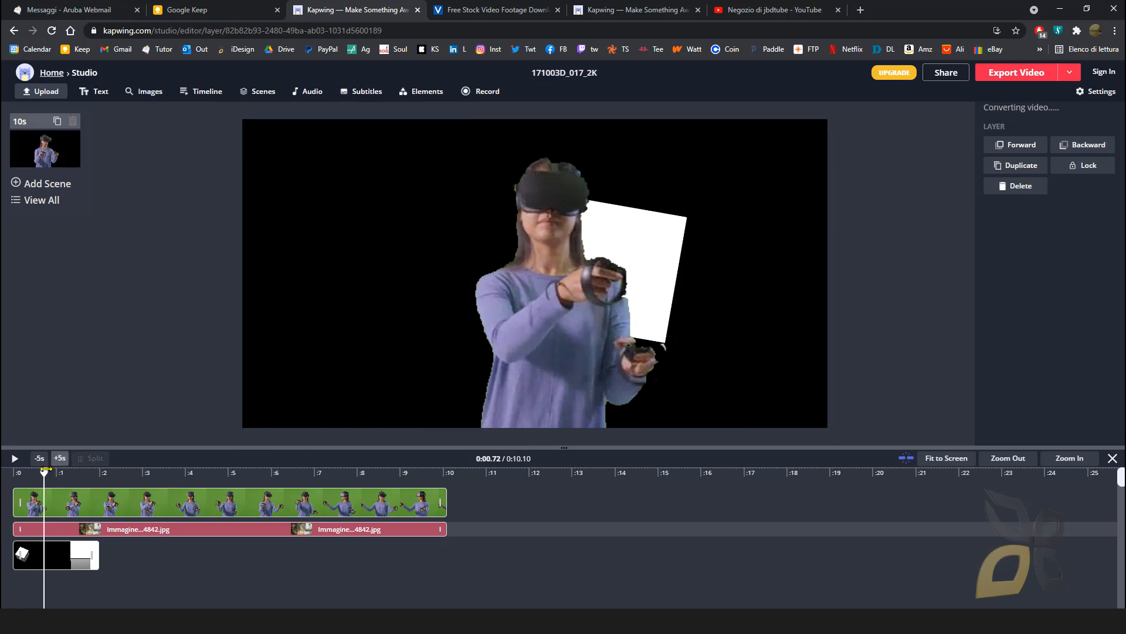
left_click_drag(44, 469, 47, 495)
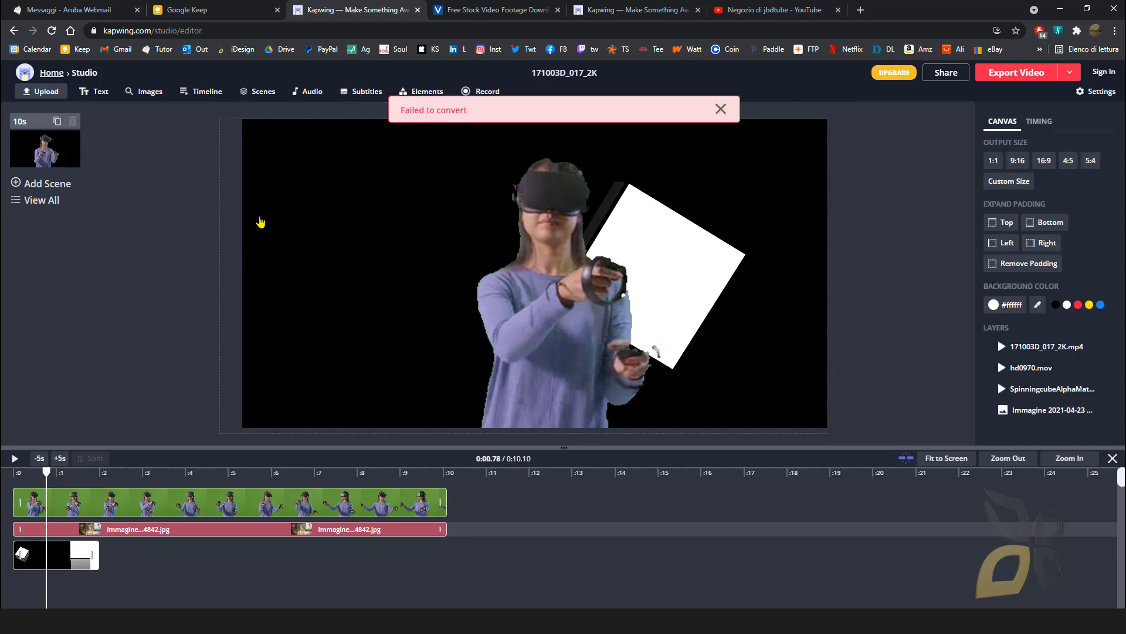
left_click(721, 110)
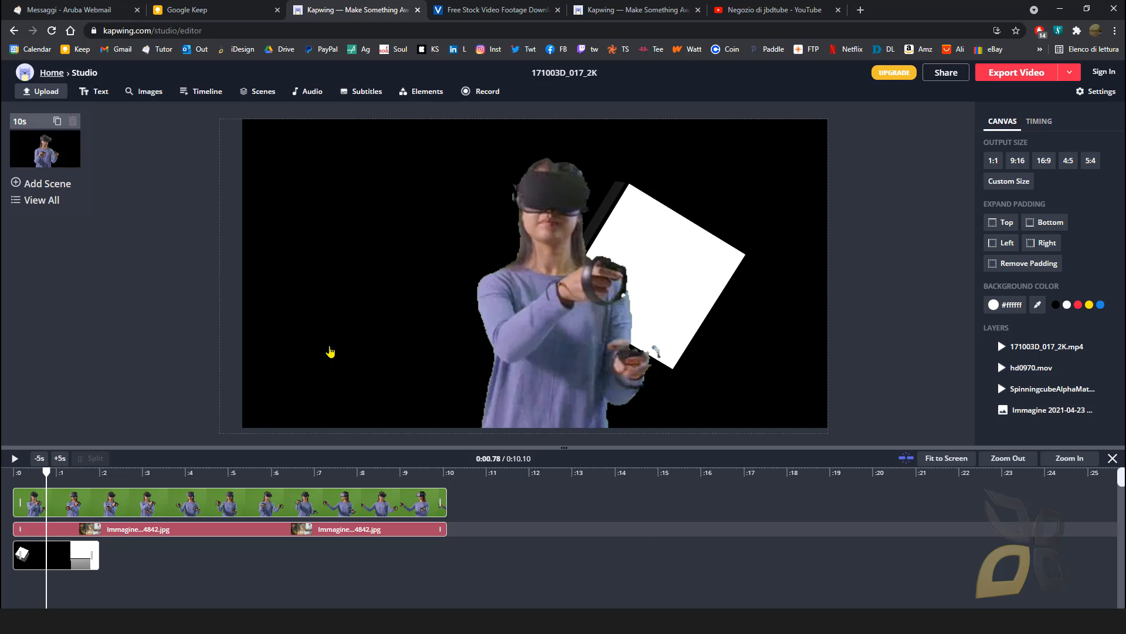
mouse_move(48, 472)
left_mouse_down()
mouse_move(26, 472)
mouse_move(57, 471)
left_mouse_up()
Step: Open the file chooser for a new media upload and preview candidate clips and images in the Download folder
left_click(47, 92)
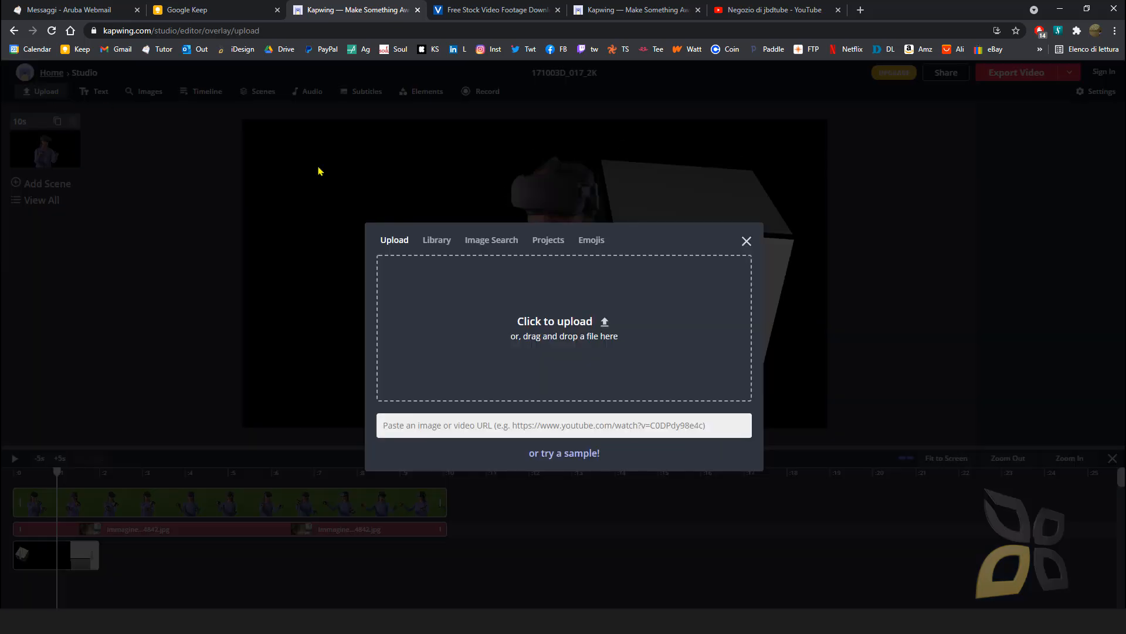
left_click(541, 326)
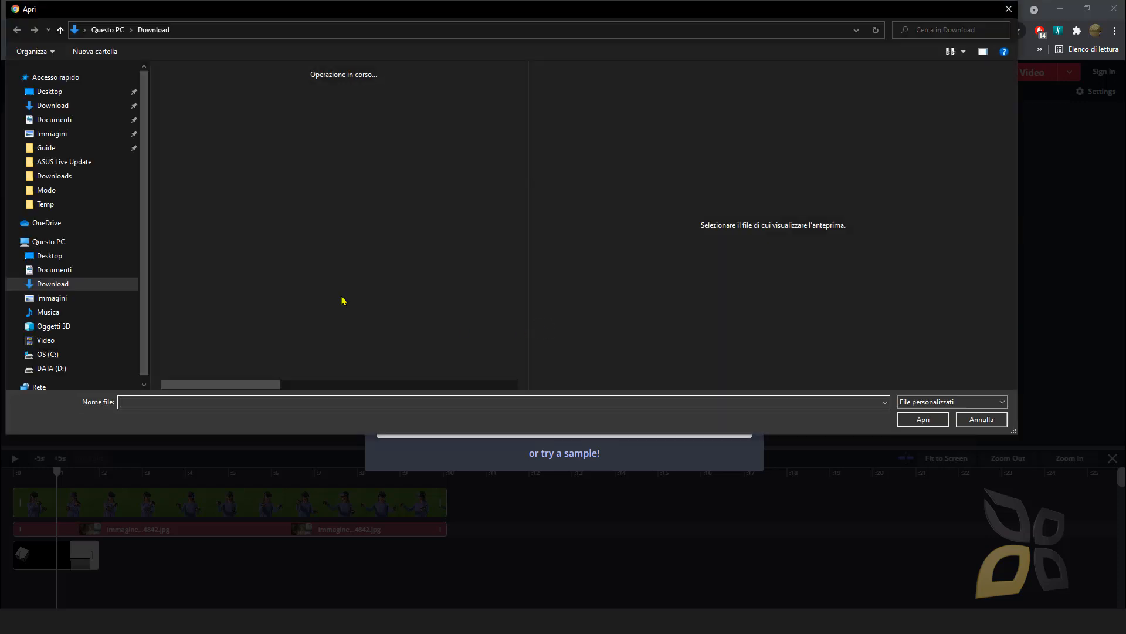
left_click(193, 126)
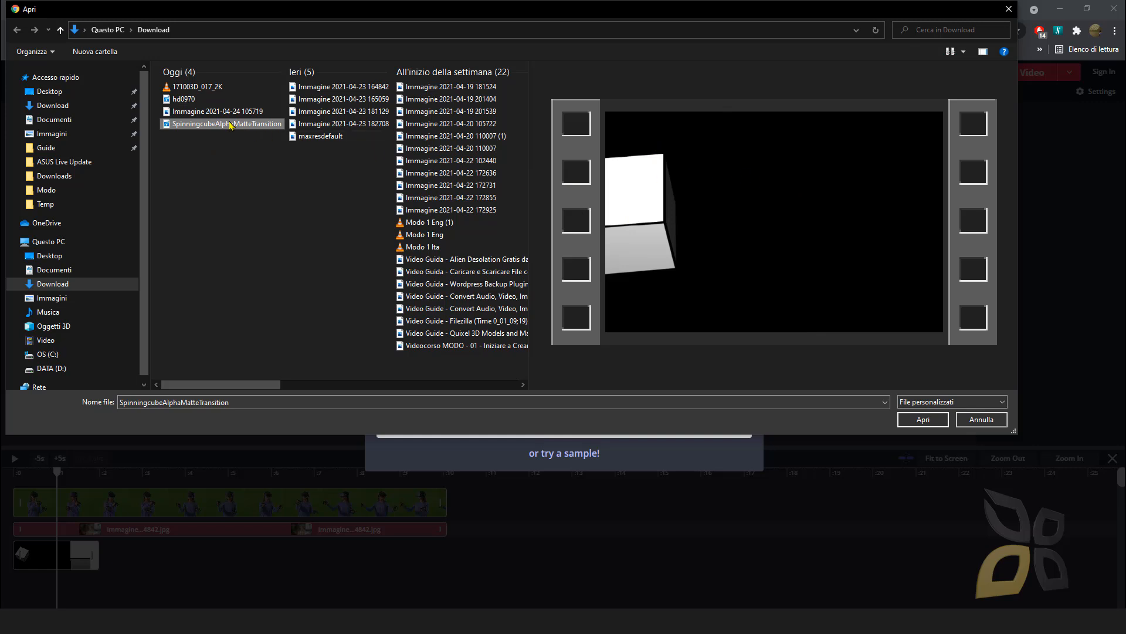
left_click(215, 112)
left_click(446, 112)
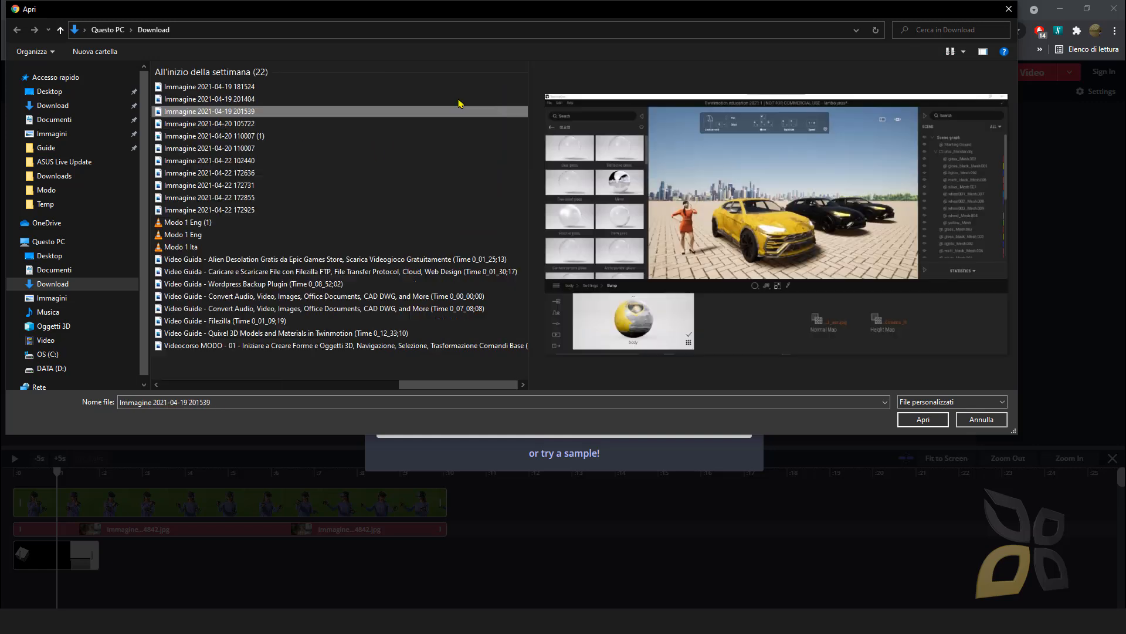
left_click(387, 160)
left_click(242, 198)
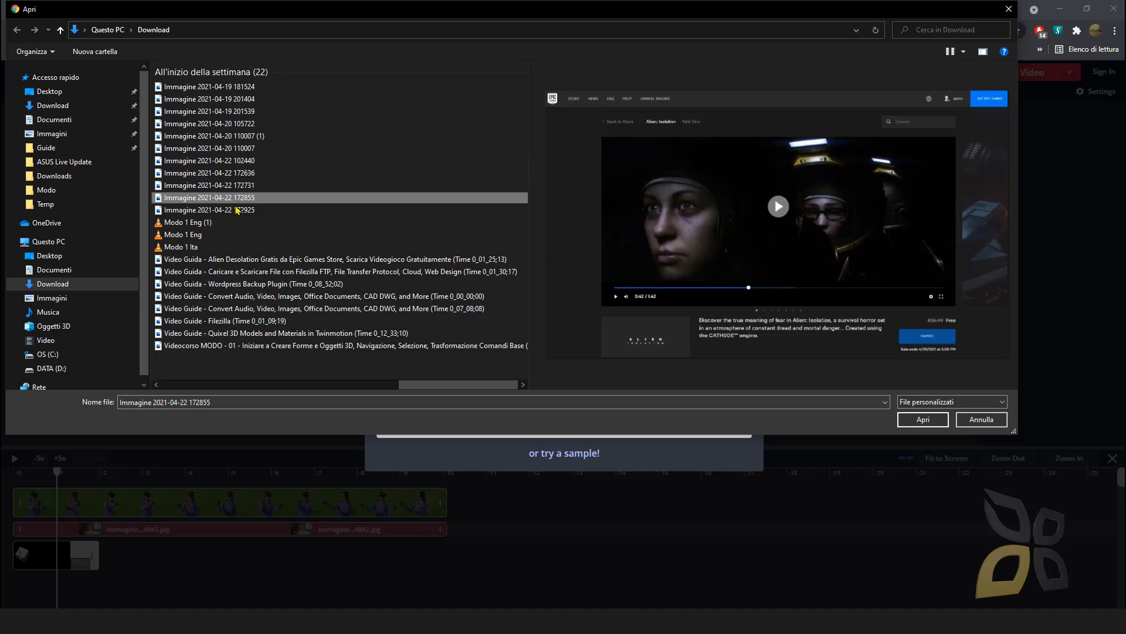
left_click(237, 210)
left_click(229, 123)
scroll(227, 147, "up", 1)
left_click(227, 149)
scroll(228, 149, "up", 1)
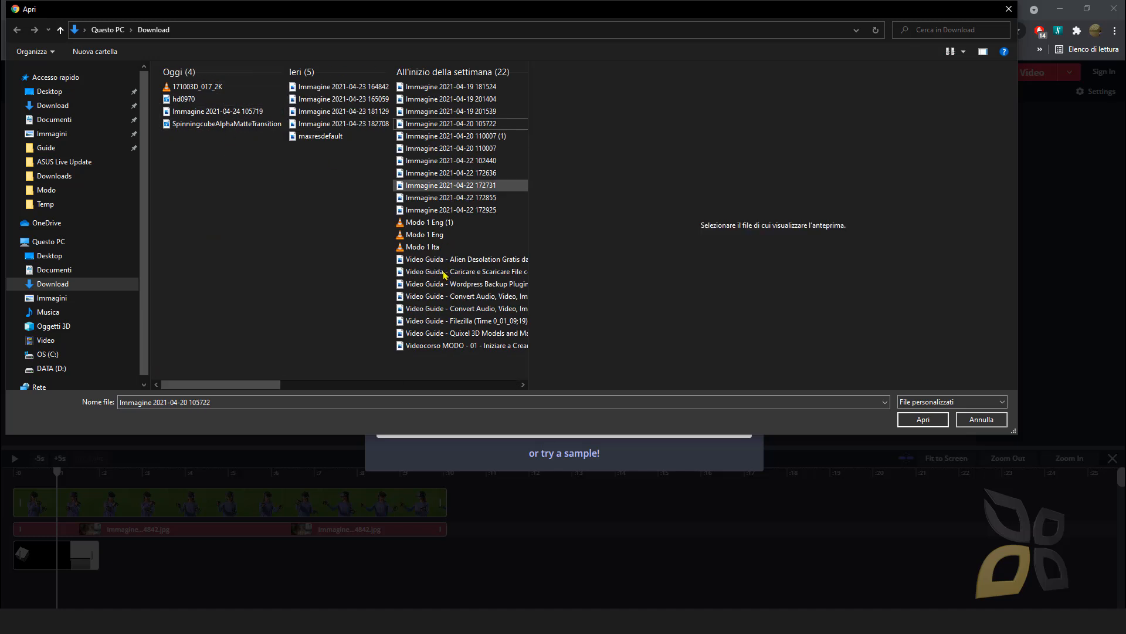
Step: Upload the image Video Guida - Wordpress Backup Plugin (Time 0_08_52;02) into the project
left_click(449, 284)
left_click(410, 334)
left_click(354, 321)
double_click(308, 285)
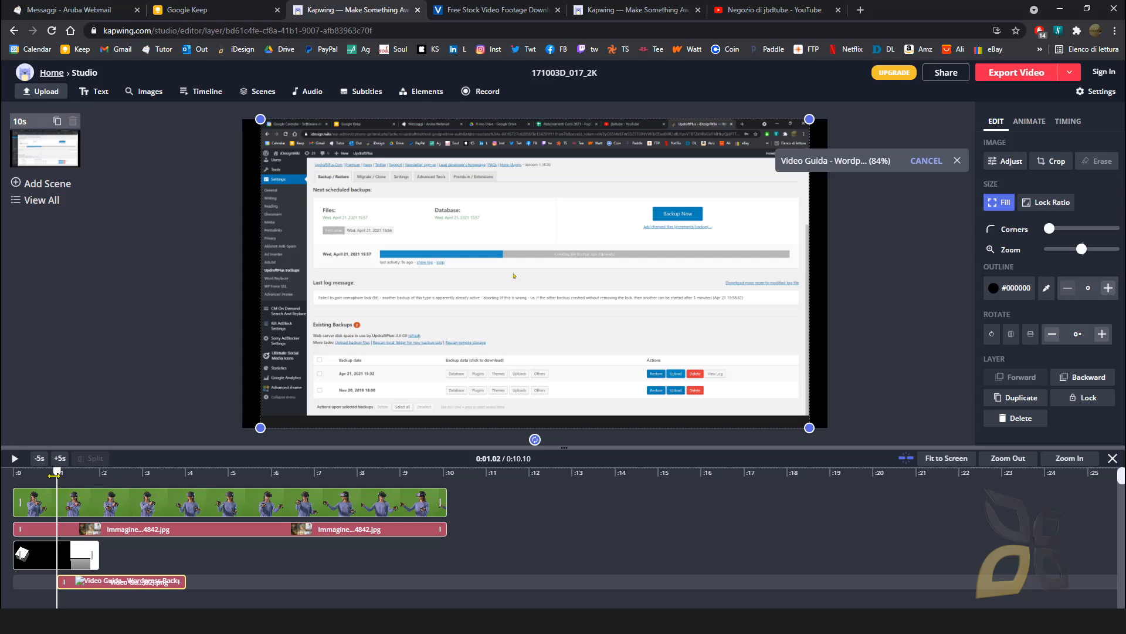
Step: Shift the uploaded WordPress image layer to start at about 0:01.20 on the timeline and check where it appears
left_click_drag(56, 475, 132, 502)
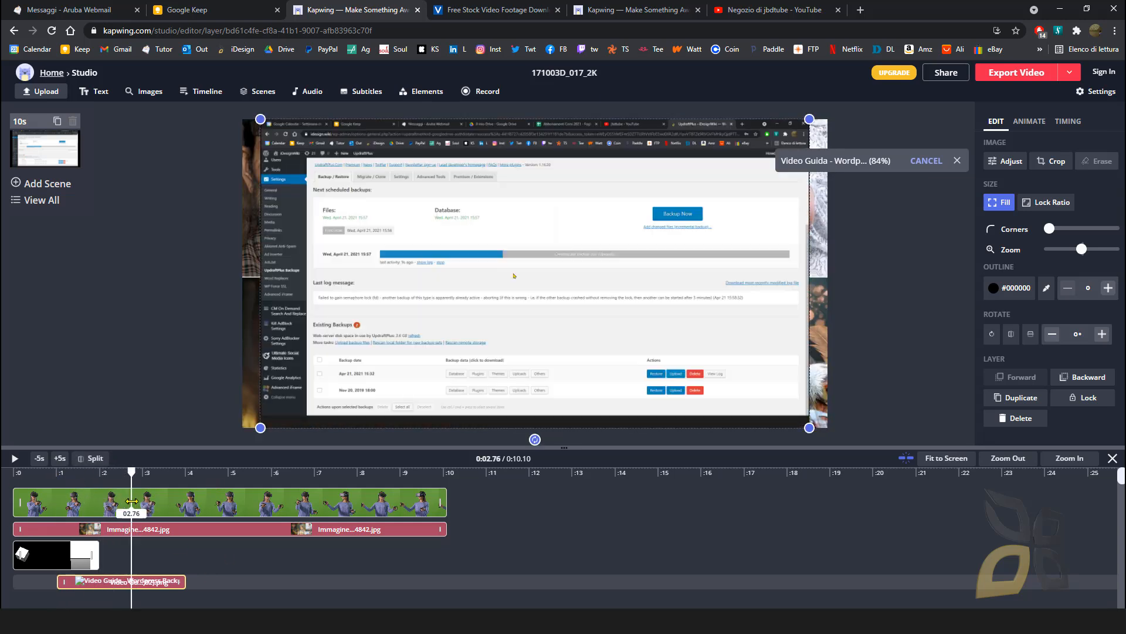
left_click(166, 582)
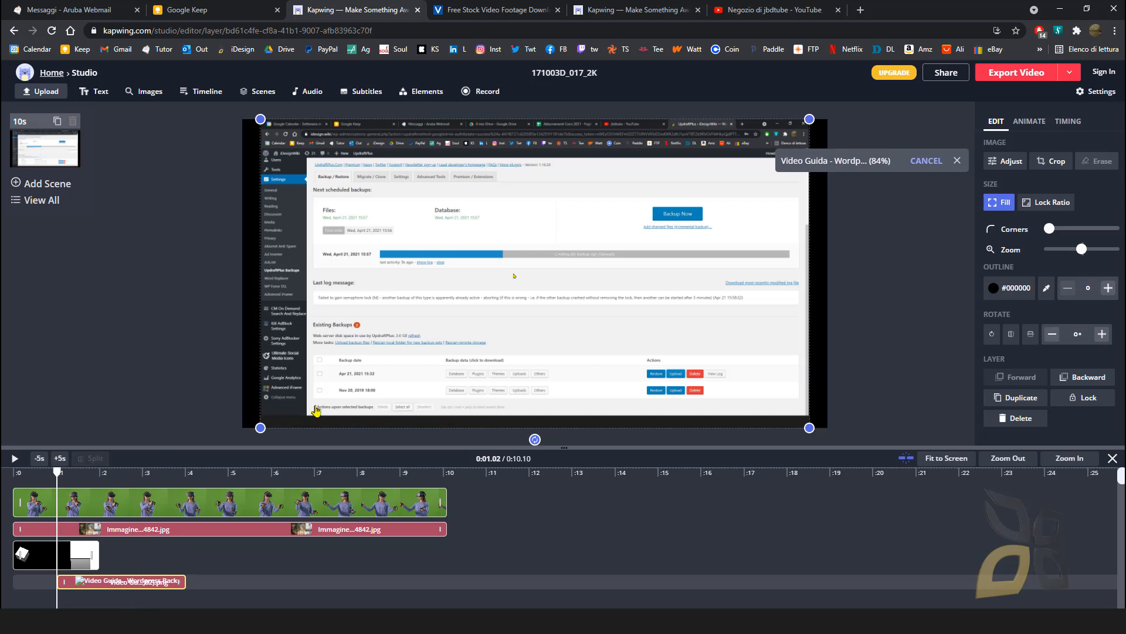
left_click_drag(139, 590, 116, 584)
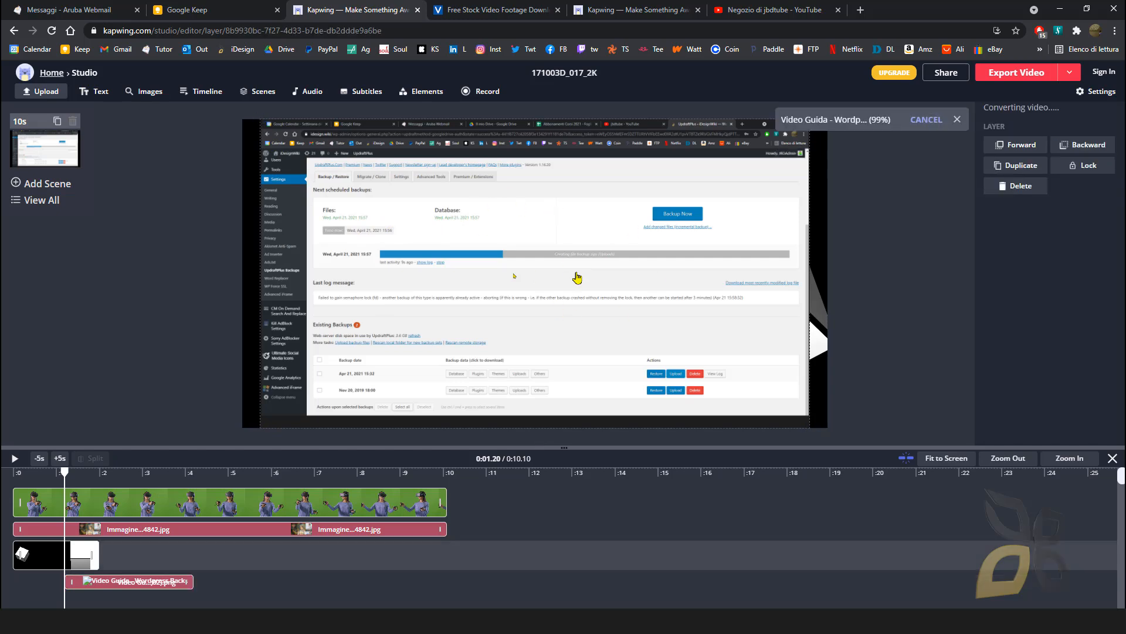
left_click(222, 583)
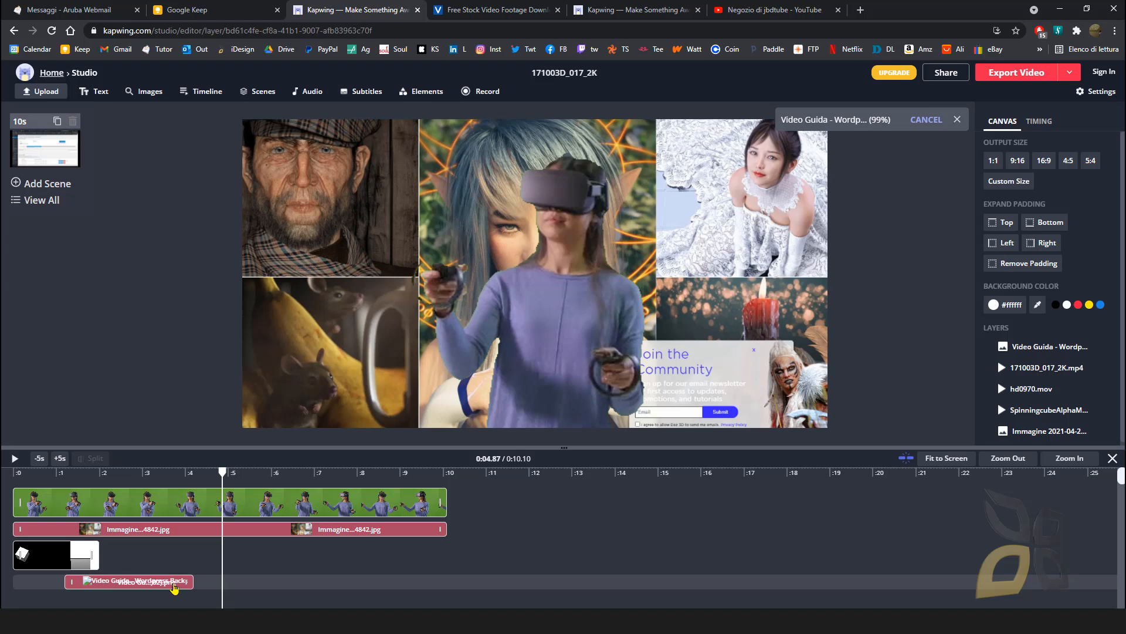
left_click(169, 585)
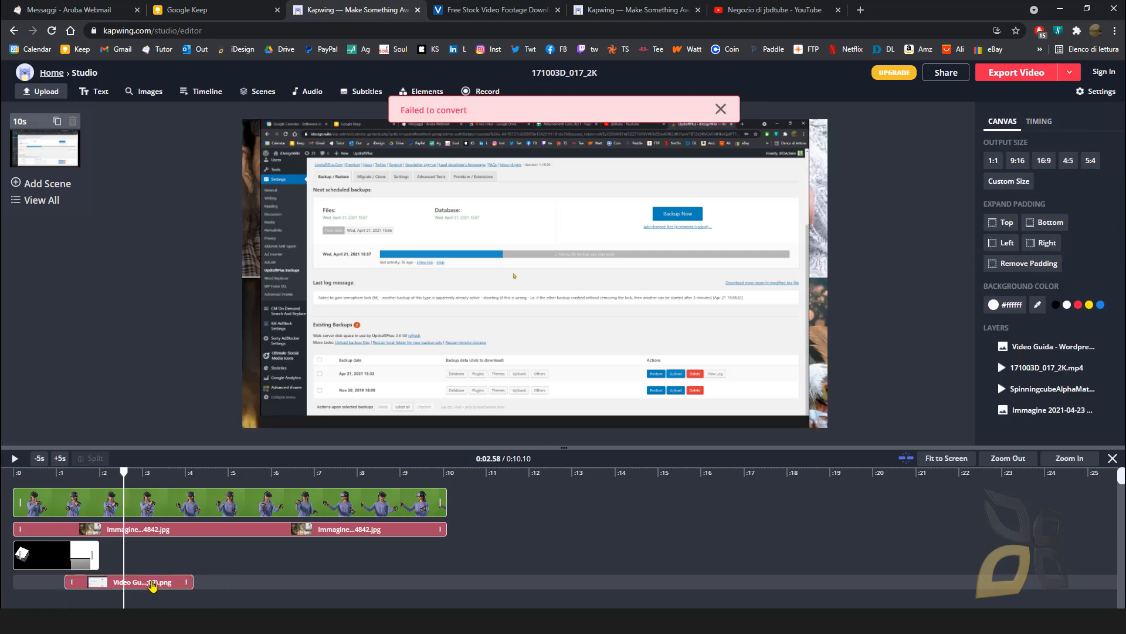
Step: Send the WordPress image layer backward until it is behind all other layers
left_click(153, 583)
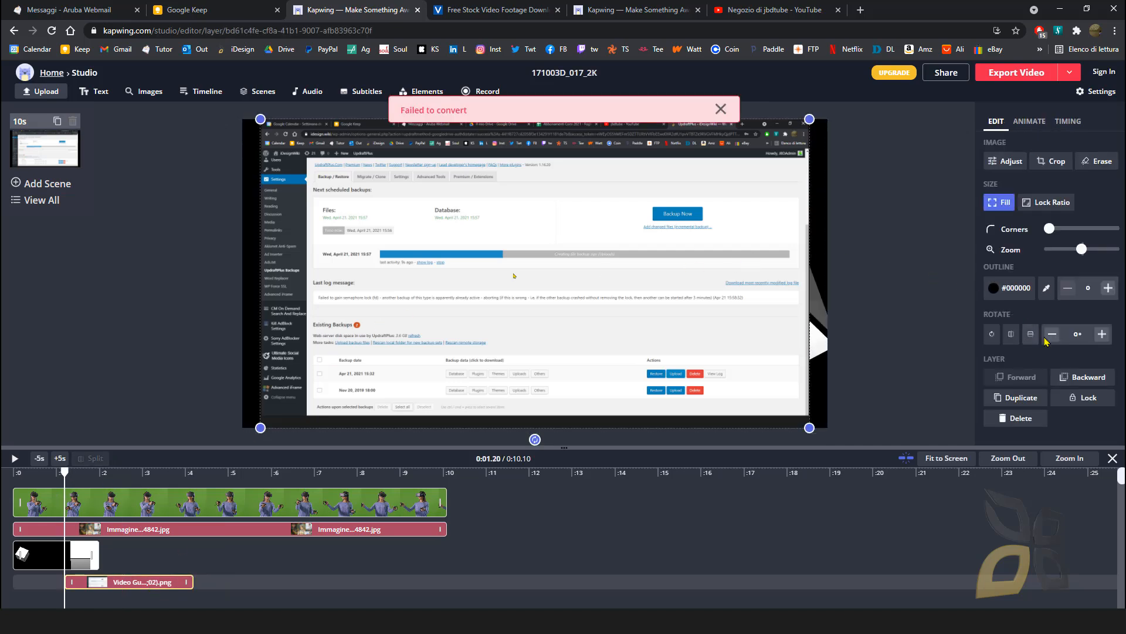
left_click(1085, 380)
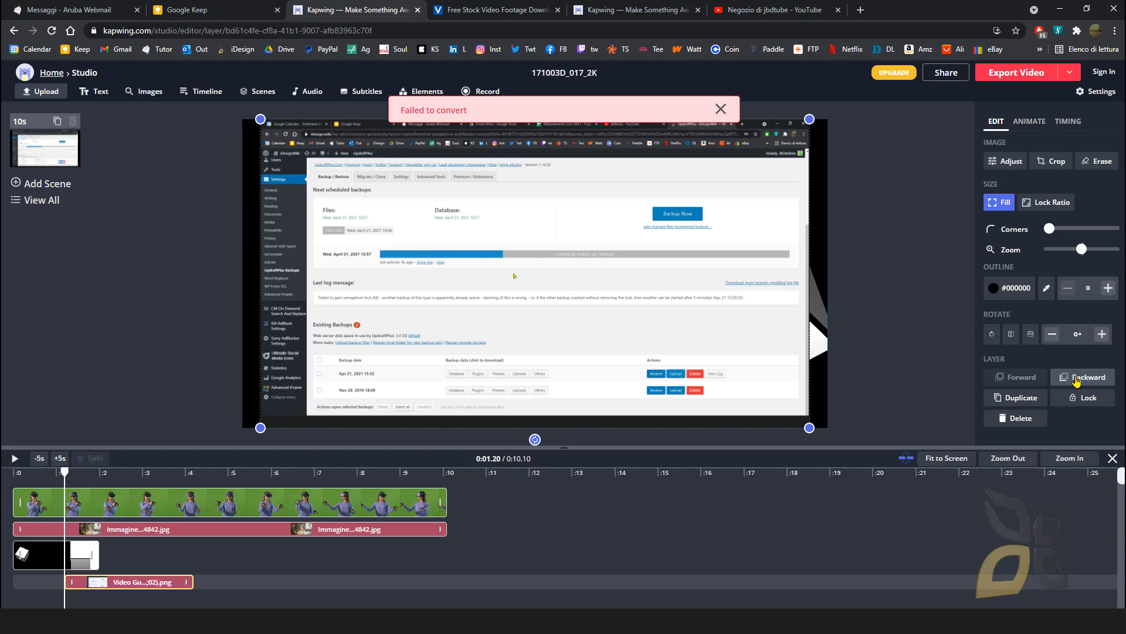
left_click(1091, 379)
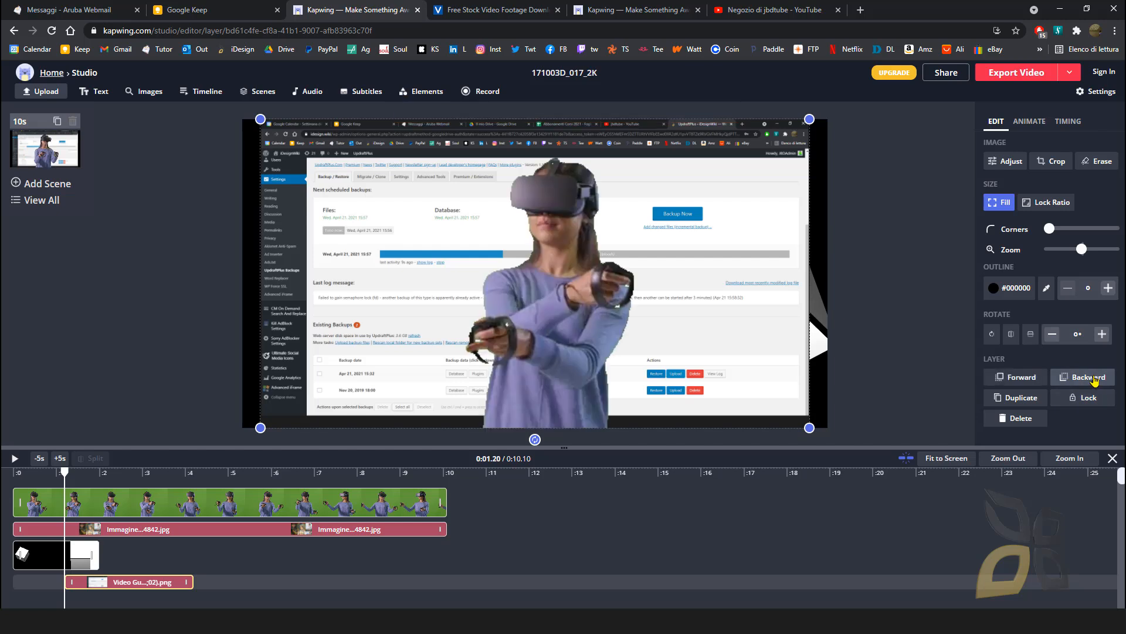
left_click(1084, 381)
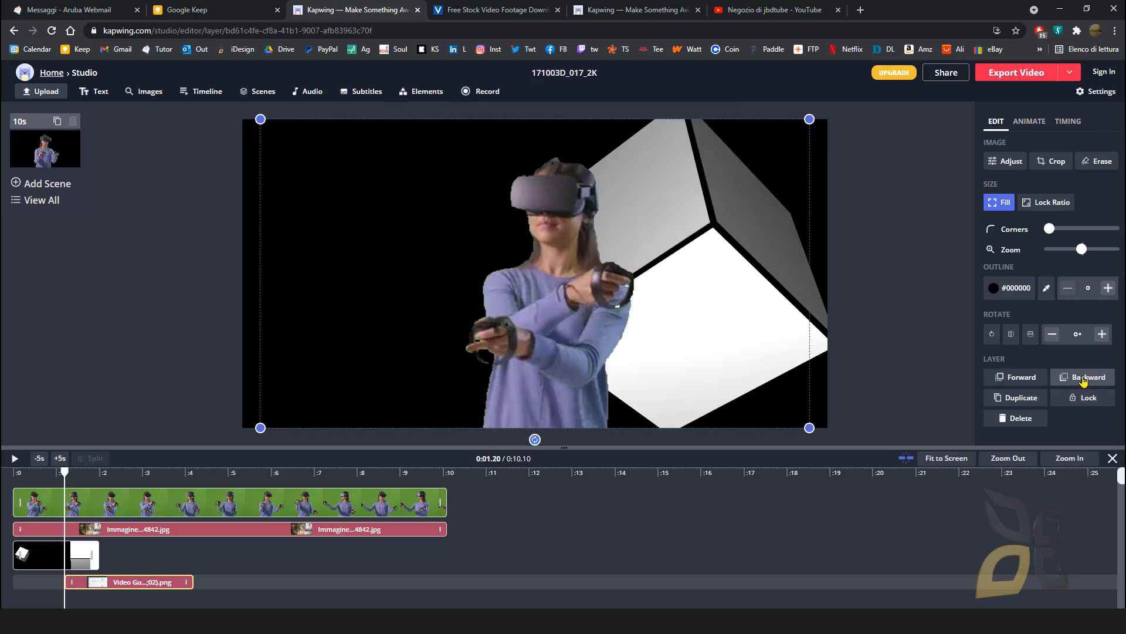
left_click(1083, 382)
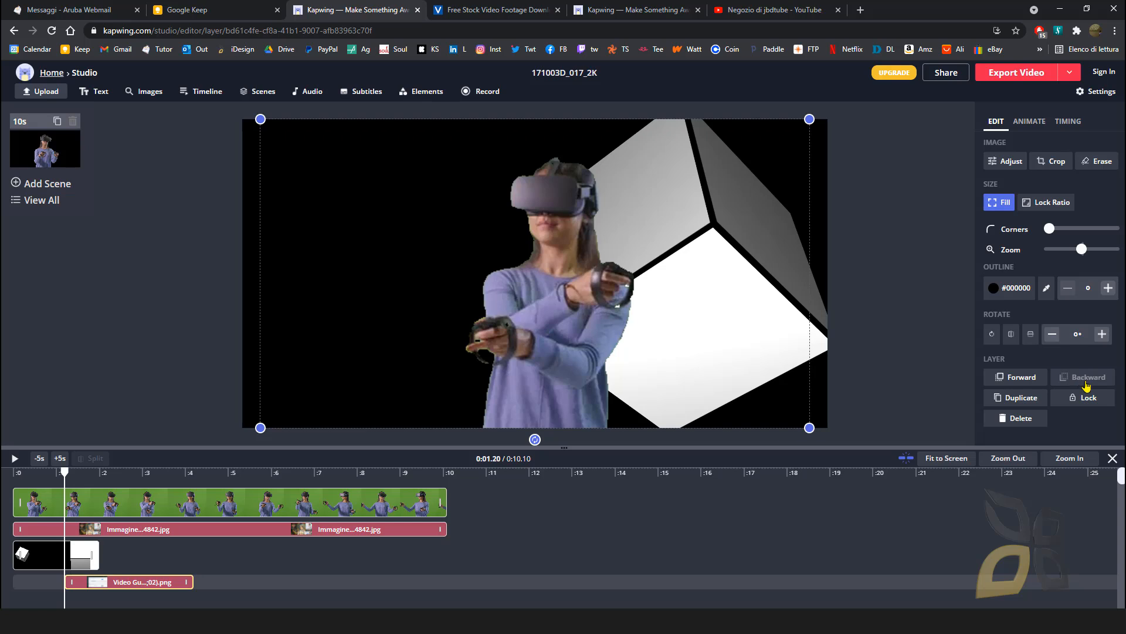
Step: Demonstrate layer ordering by bringing the WordPress image to the front and sending it back behind all other layers
left_click(1019, 381)
left_click(1019, 380)
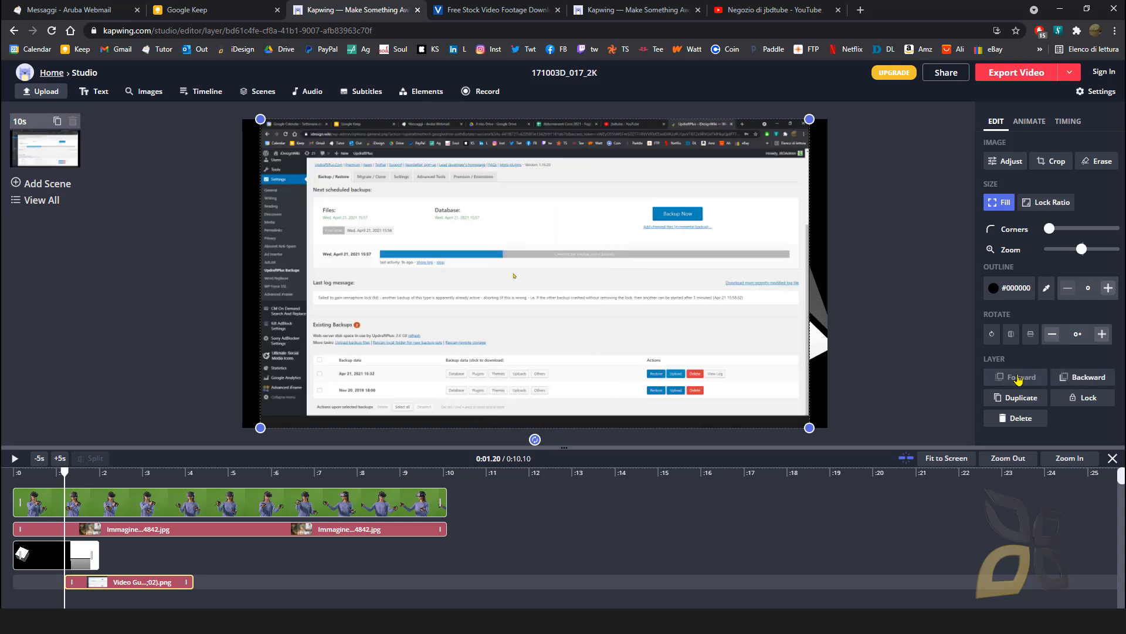
left_click(1064, 380)
left_click(1065, 380)
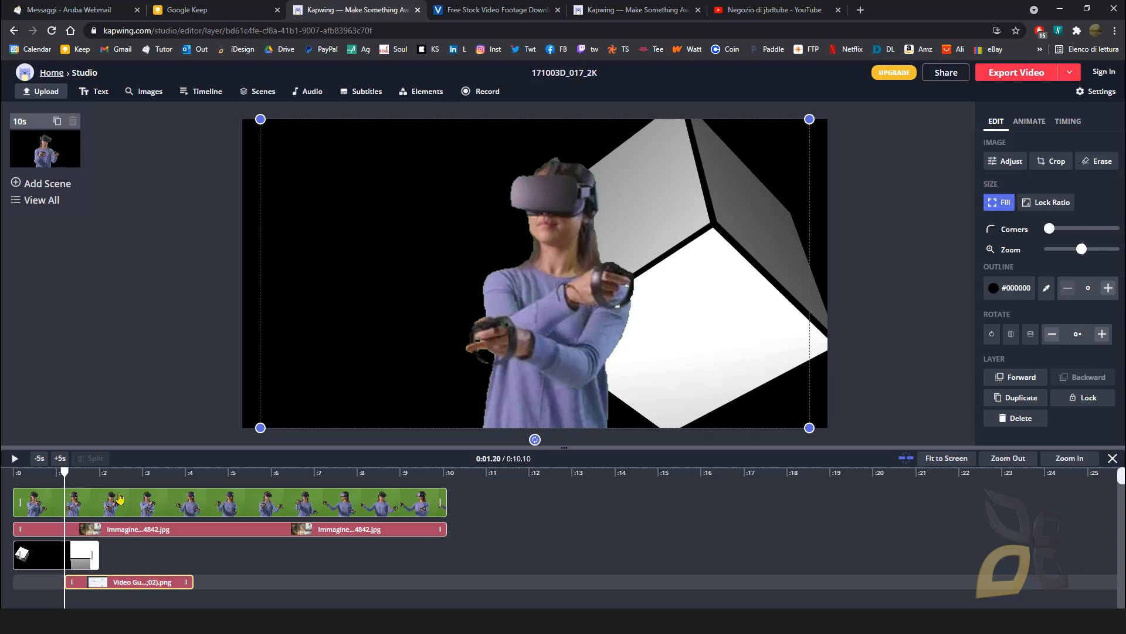
Step: Preview the composite around 0:03.10 and review the available export formats without exporting
left_click(129, 478)
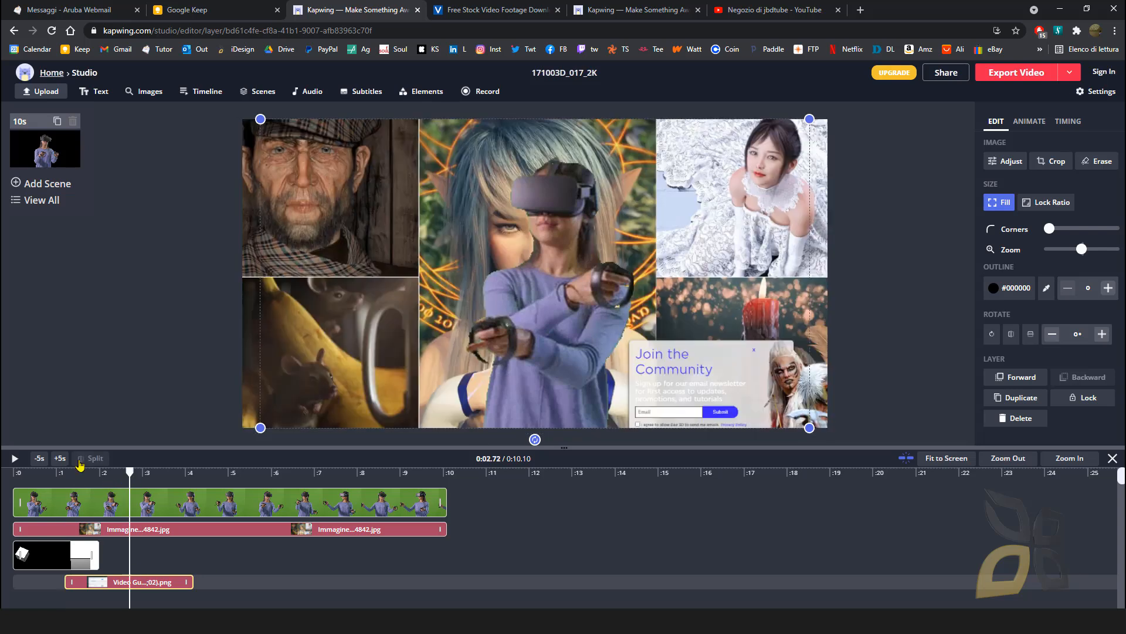
left_click(140, 478)
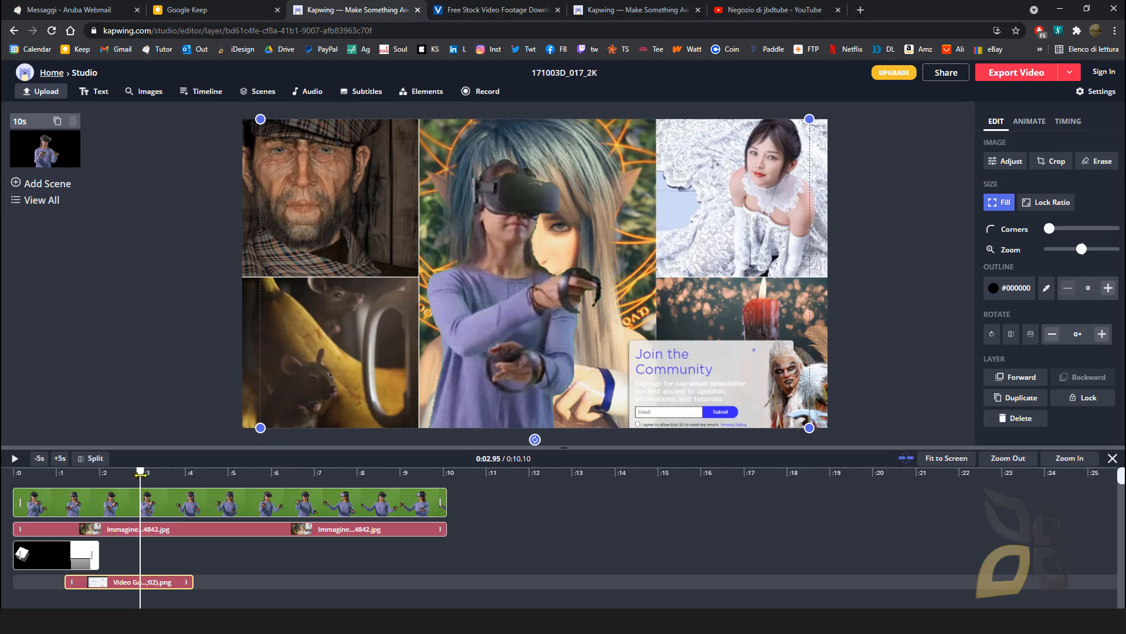
left_click_drag(140, 474, 150, 498)
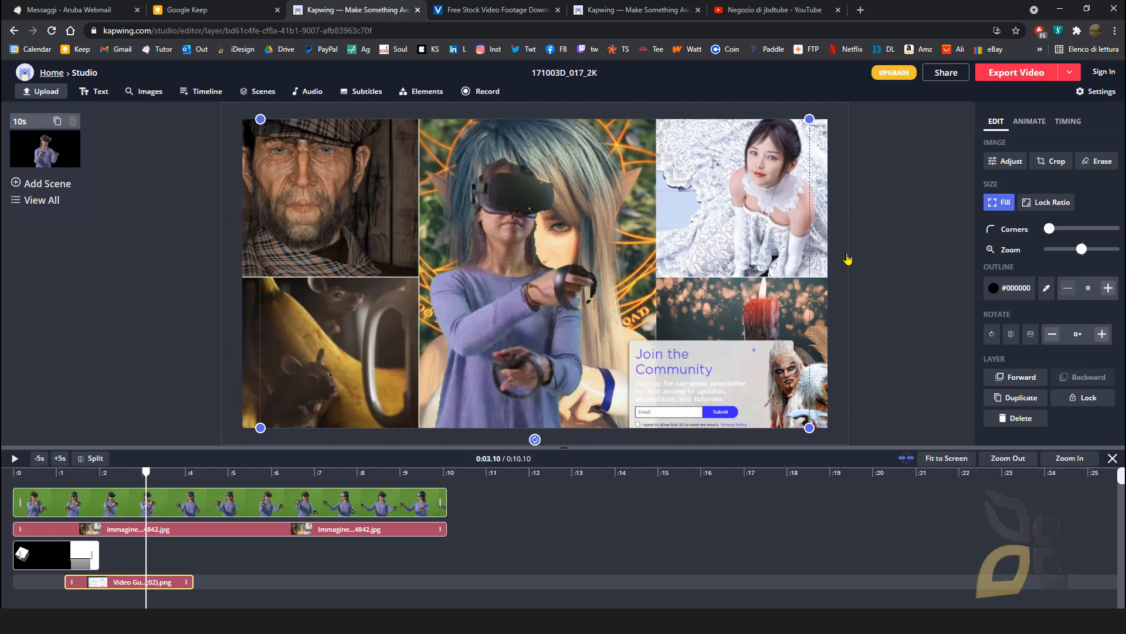
left_click(1069, 72)
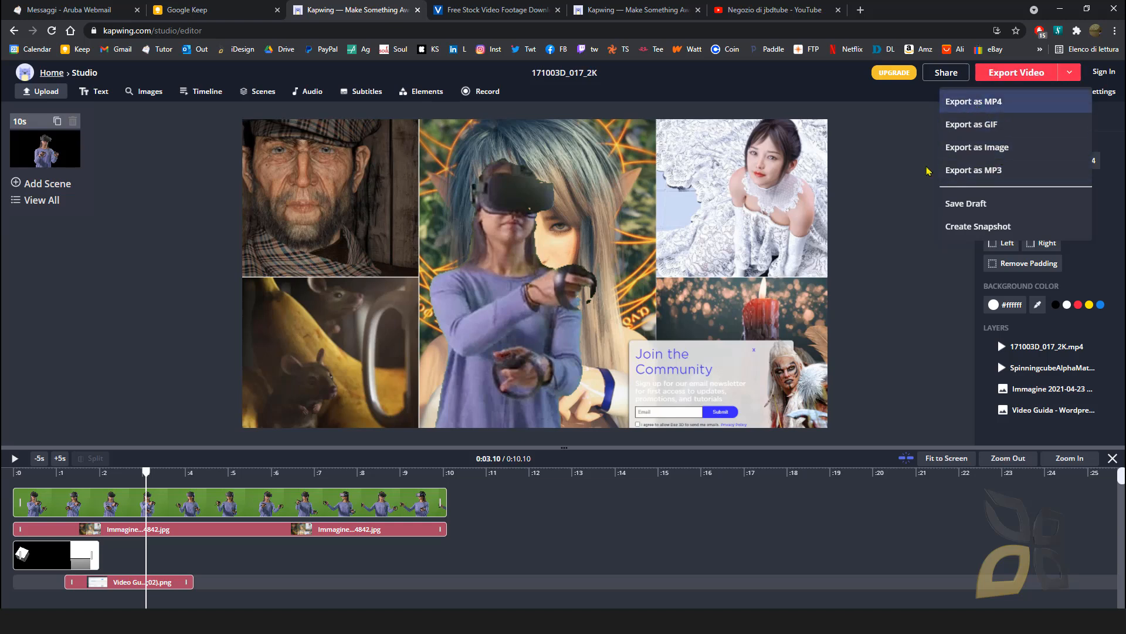
left_click(897, 235)
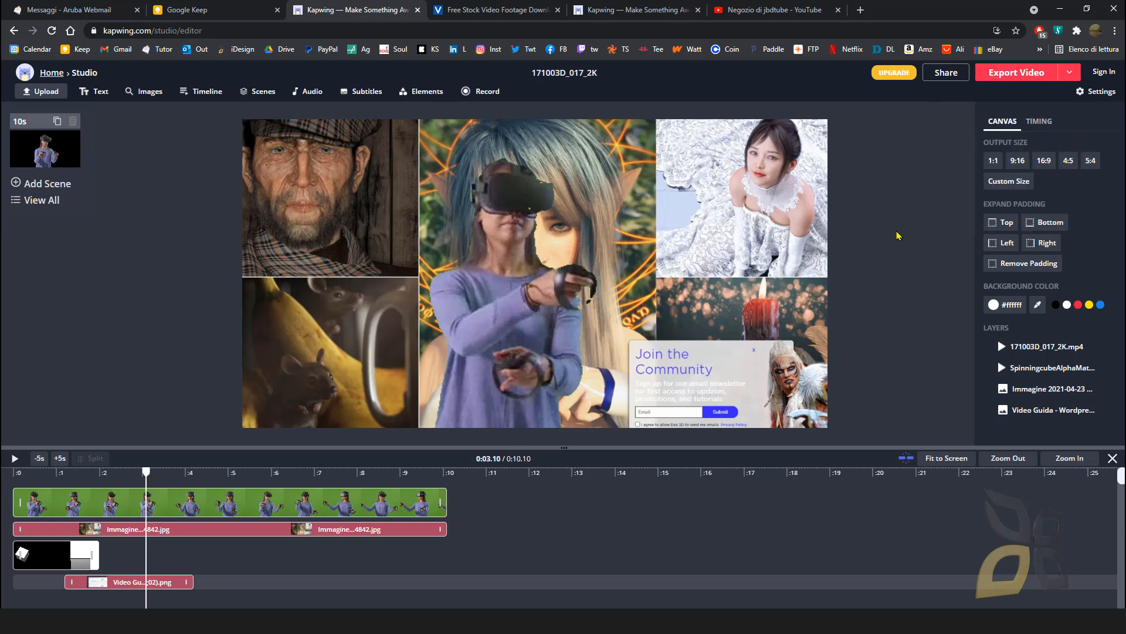
Step: Switch to the jbdtube channel on YouTube and browse its uploaded videos and playlists down to English Video-Guides
left_click(774, 10)
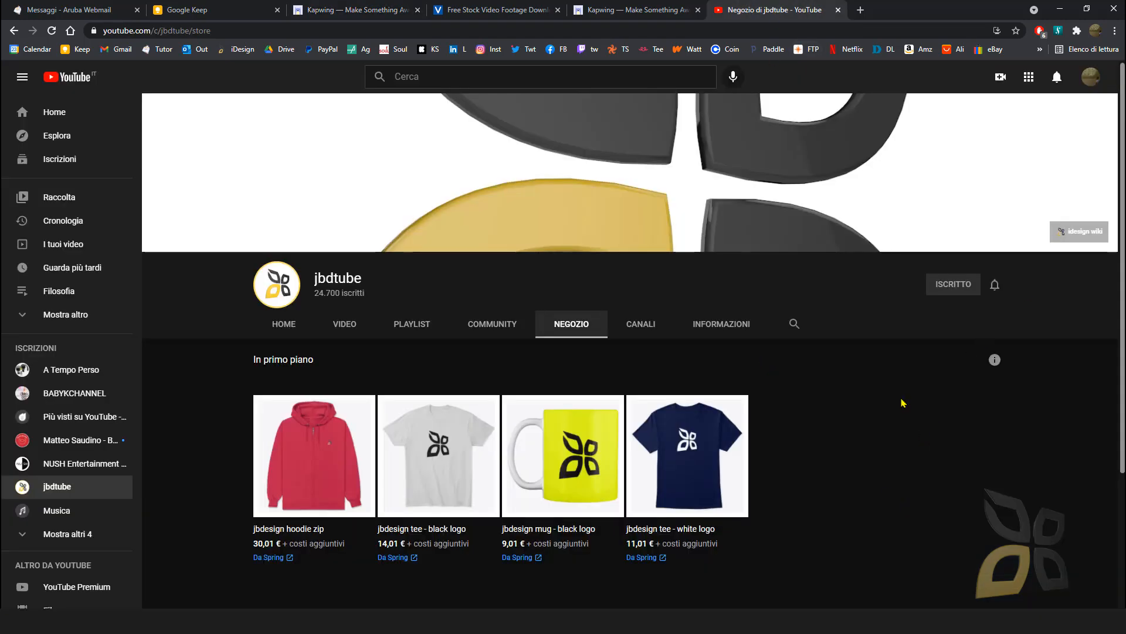
left_click(345, 324)
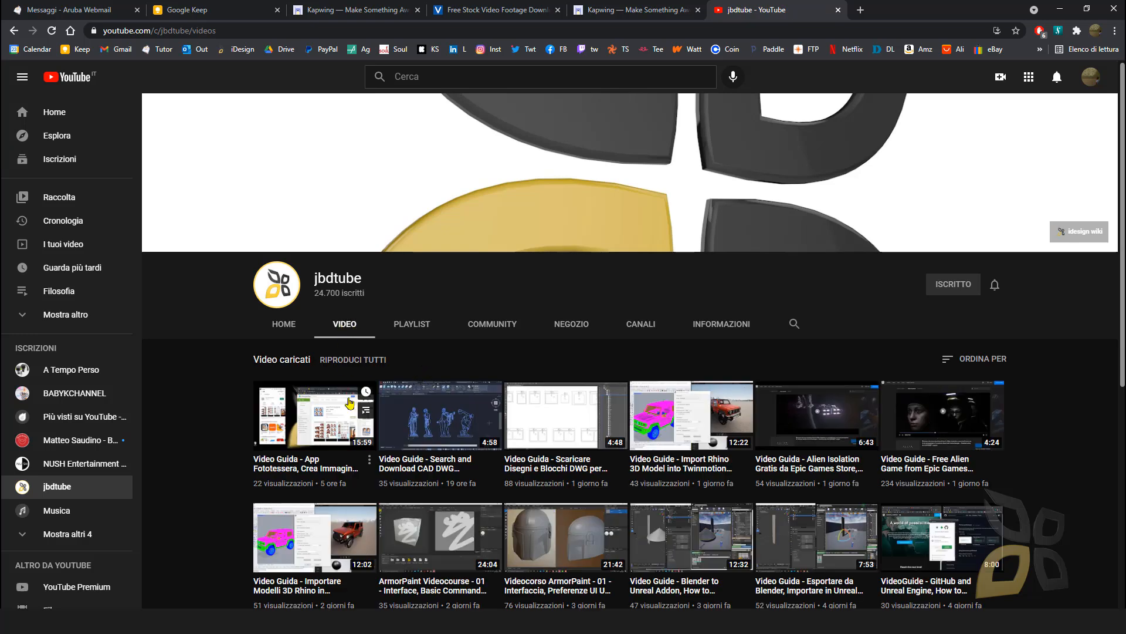
scroll(364, 405, "down", 1)
left_click(415, 266)
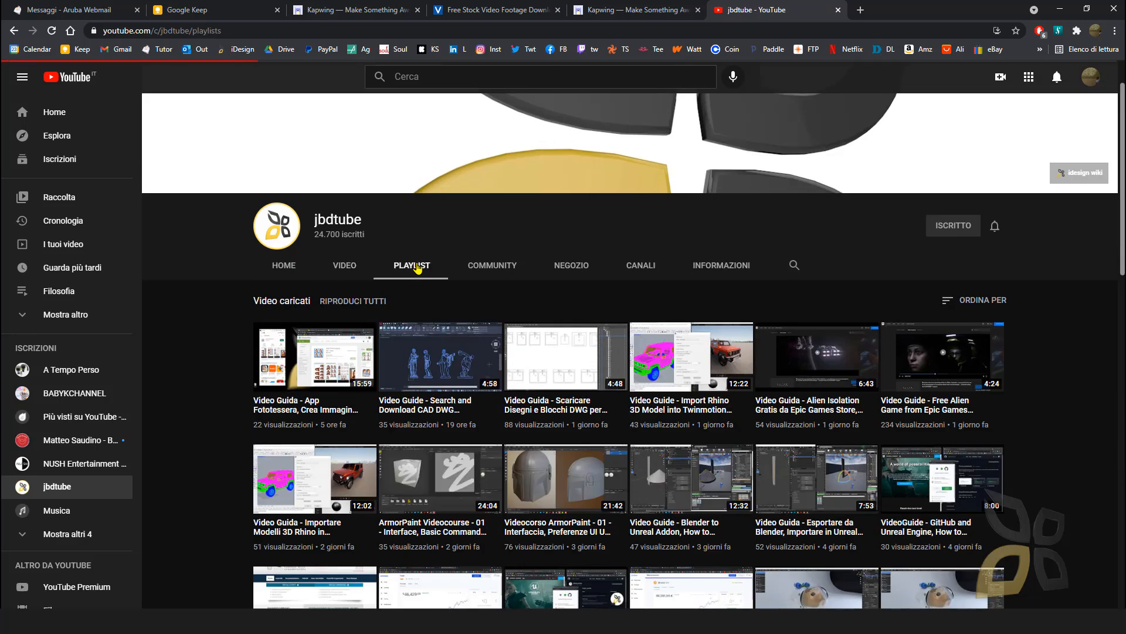
scroll(426, 361, "down", 3)
scroll(410, 357, "down", 1)
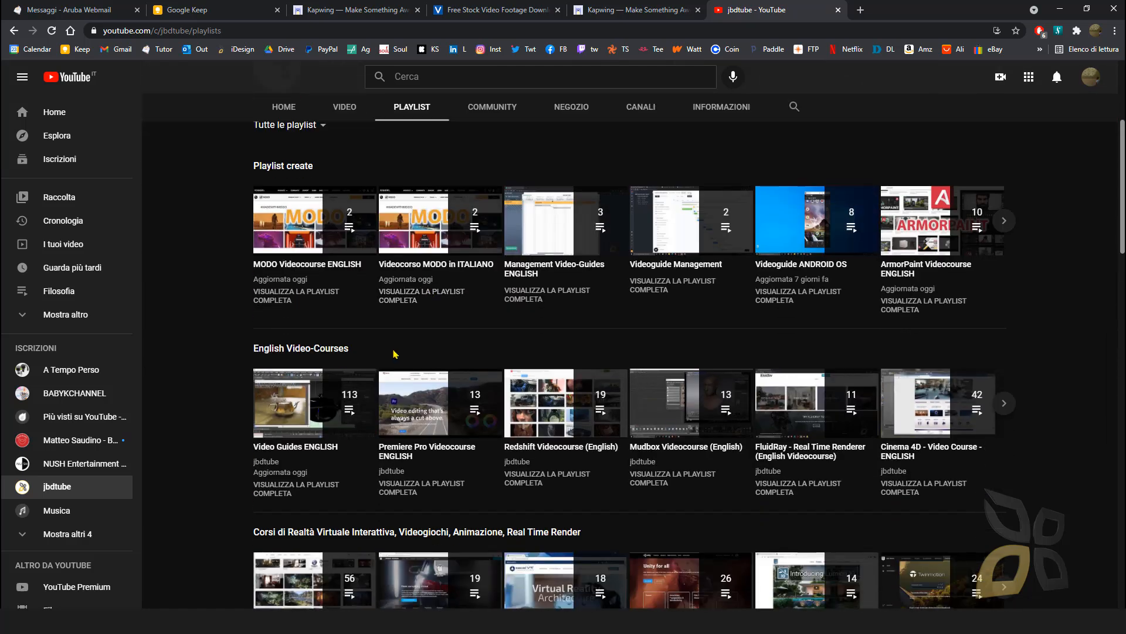
left_click_drag(350, 347, 274, 359)
left_click(469, 353)
scroll(619, 420, "down", 2)
scroll(620, 422, "down", 20)
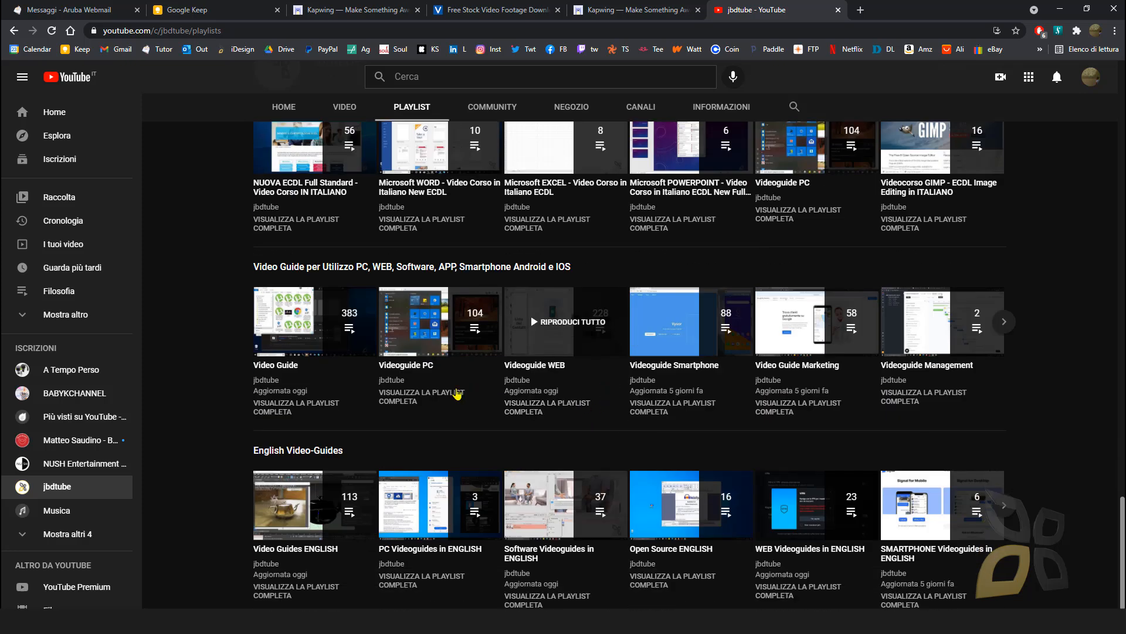